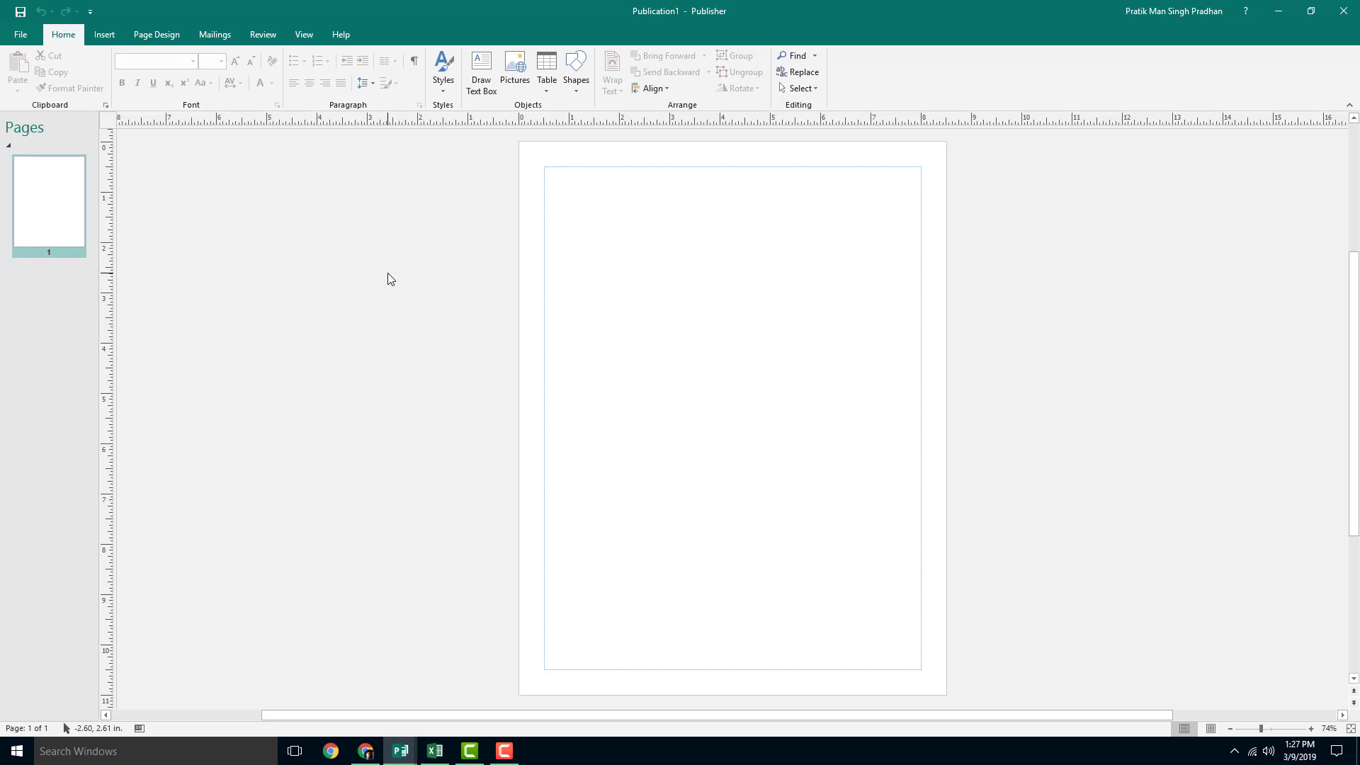
Step: Switch to the Mailings tab to show the mail merge tools
click(215, 34)
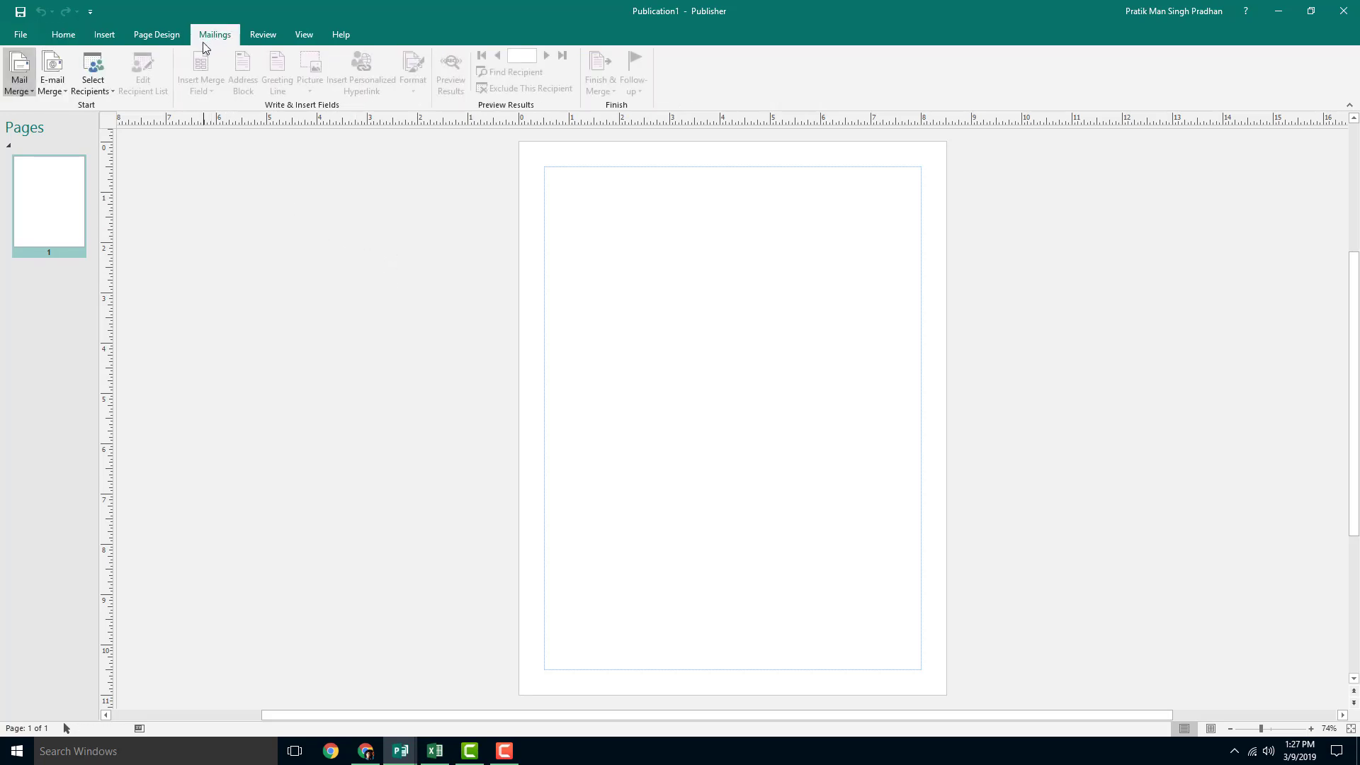
Step: Choose Select Recipients > Type a New List to create a new address list
click(24, 90)
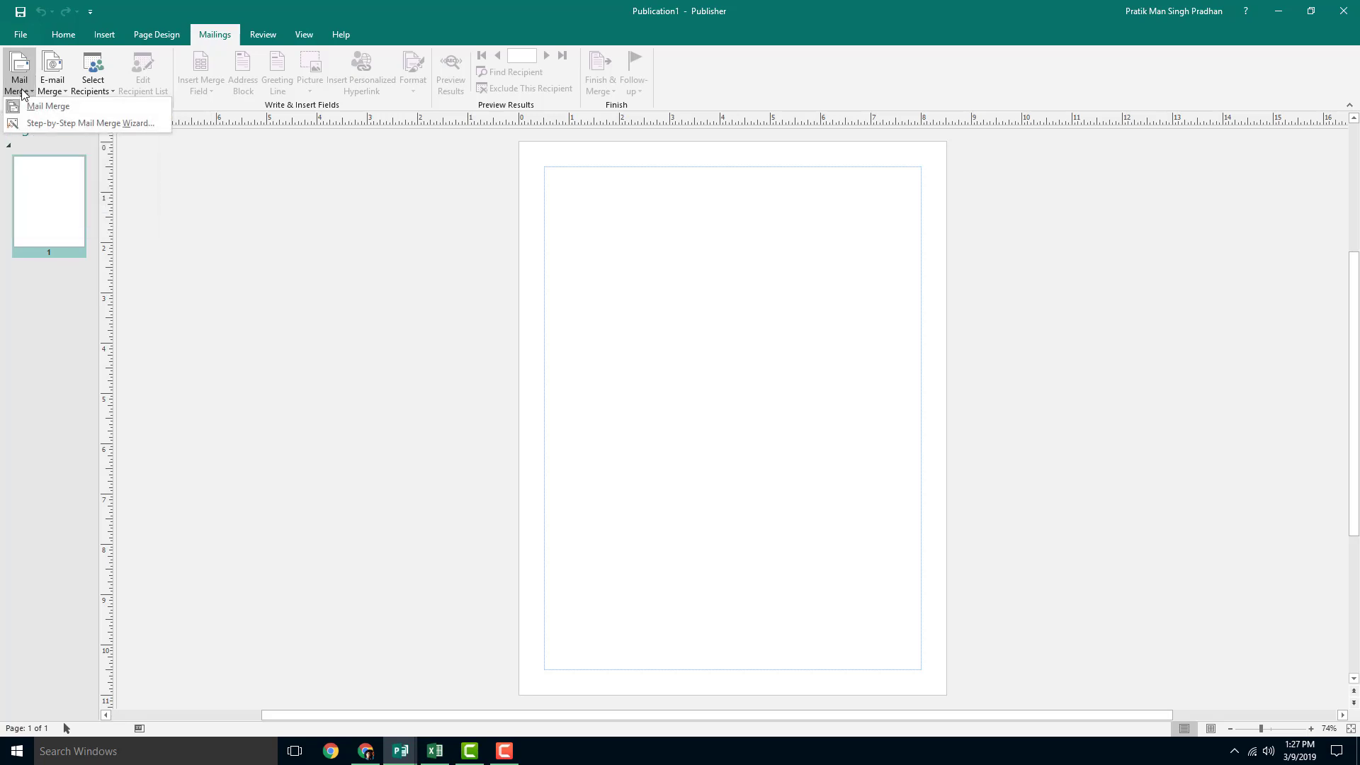
click(24, 92)
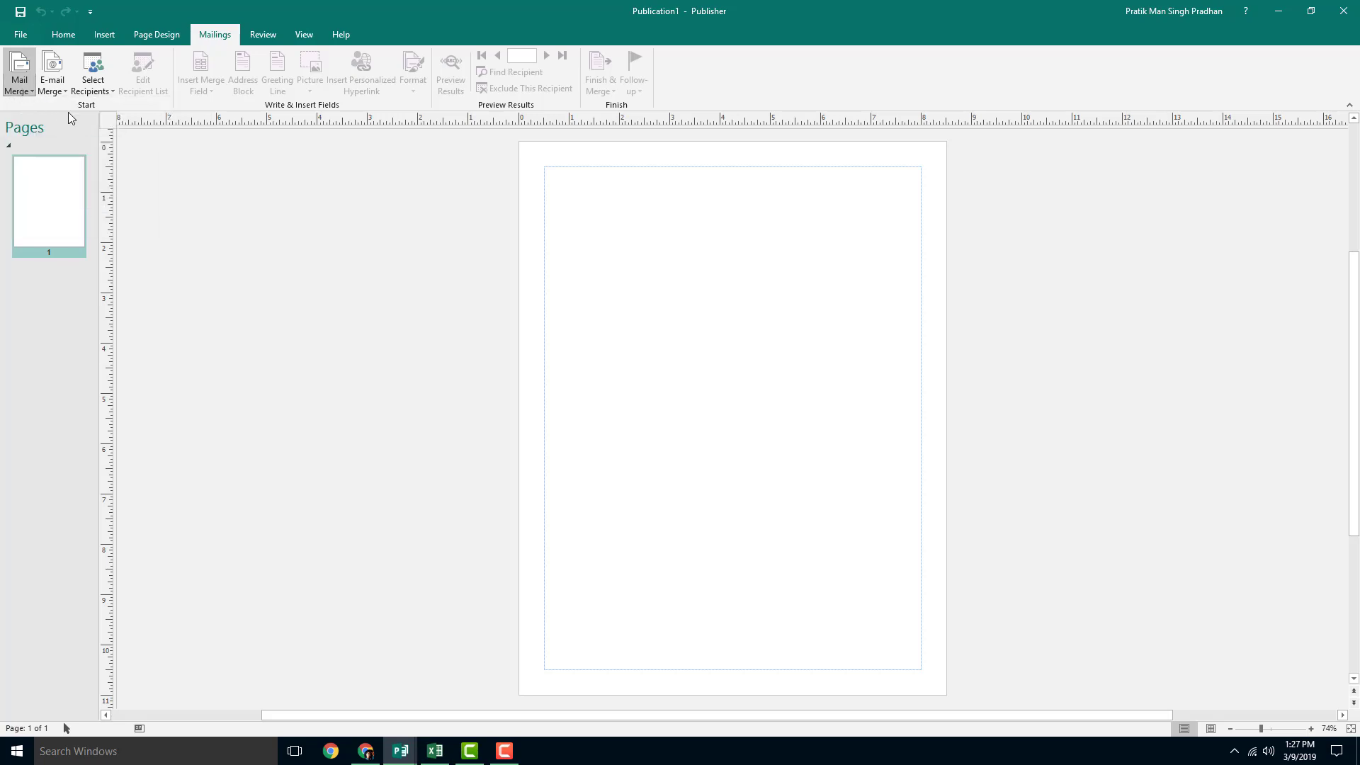
click(103, 91)
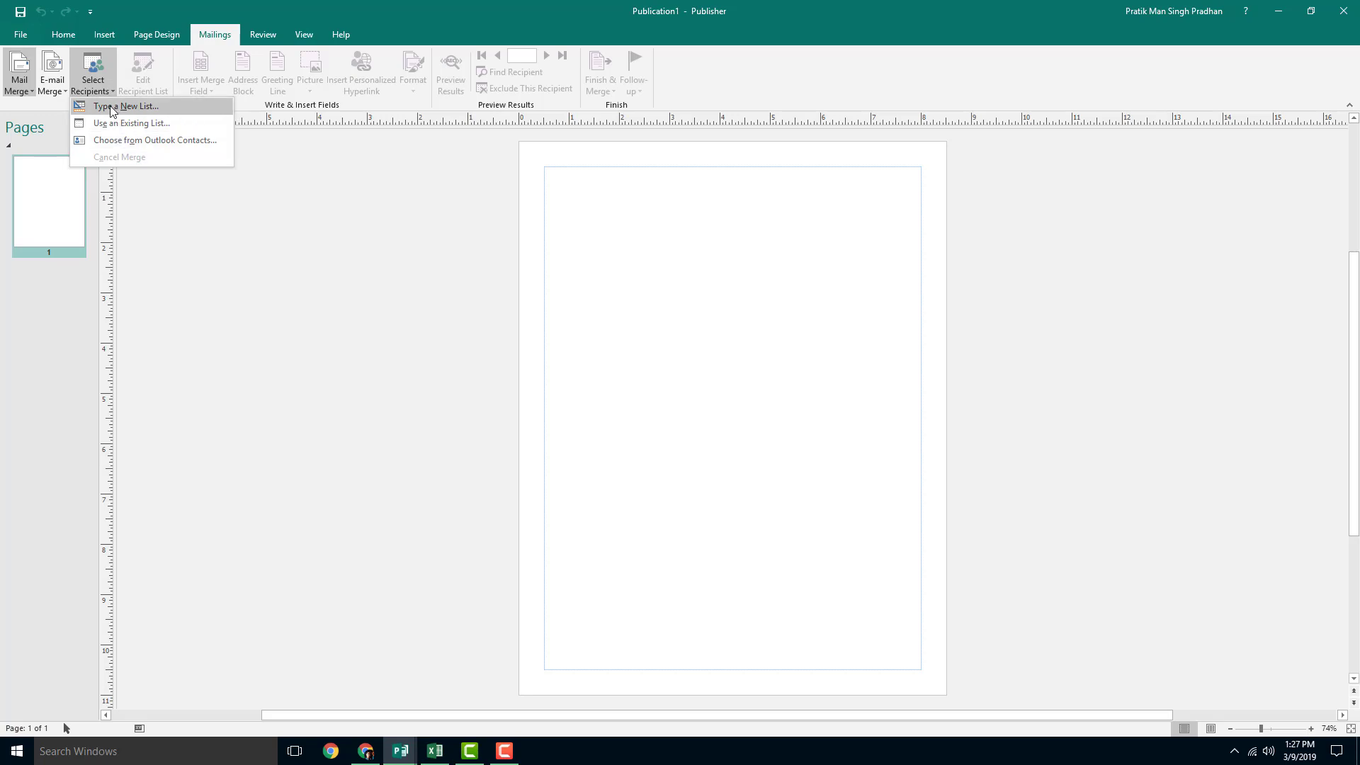
click(125, 107)
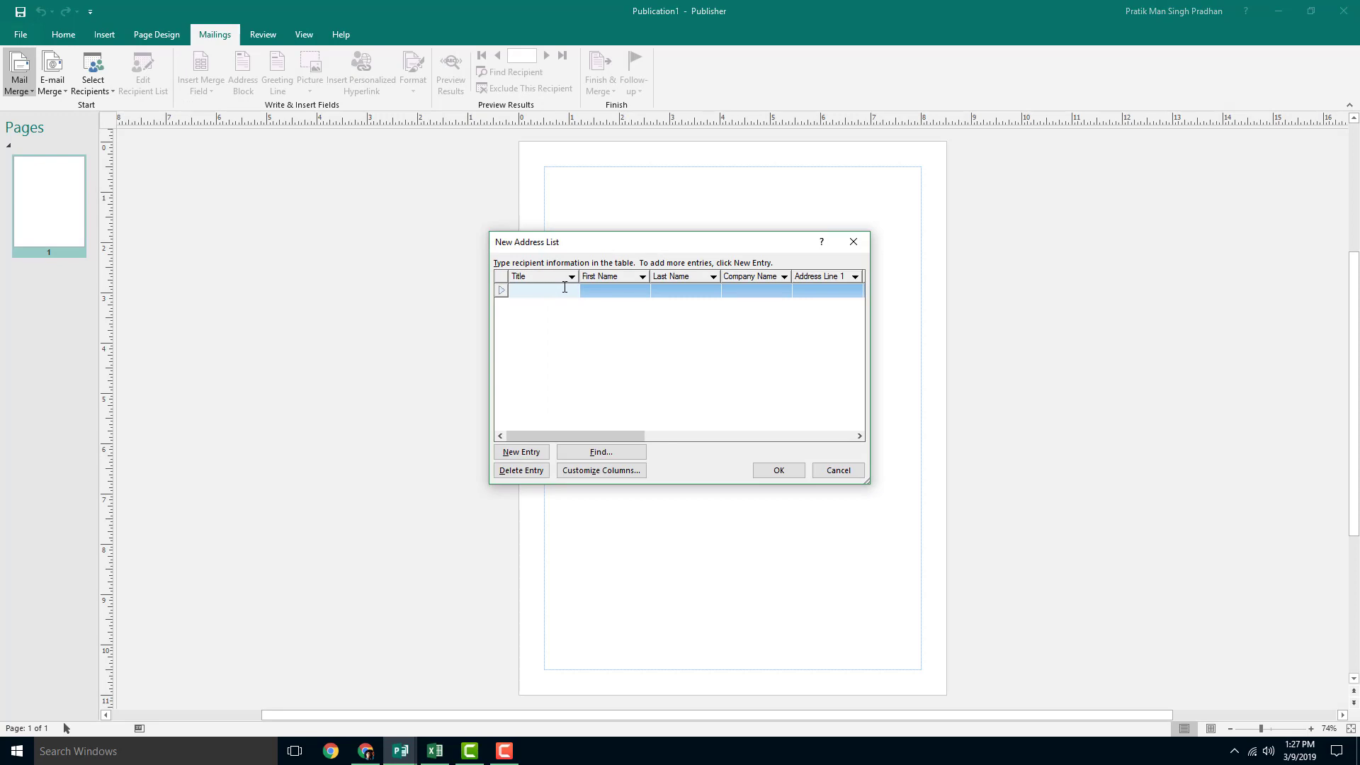
Step: Enter the first recipient's title, first name, company and first address line
text(Mr.)
click(621, 292)
text(Robert)
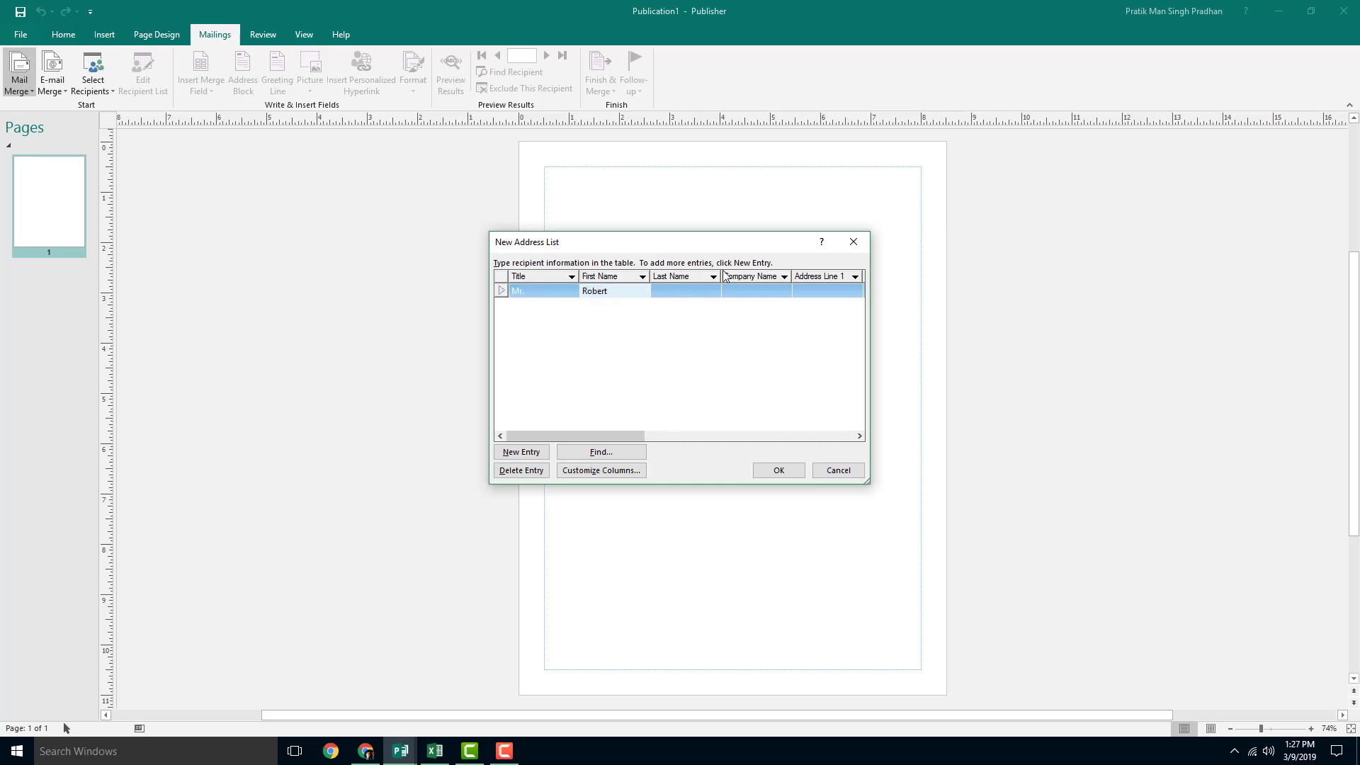
click(689, 291)
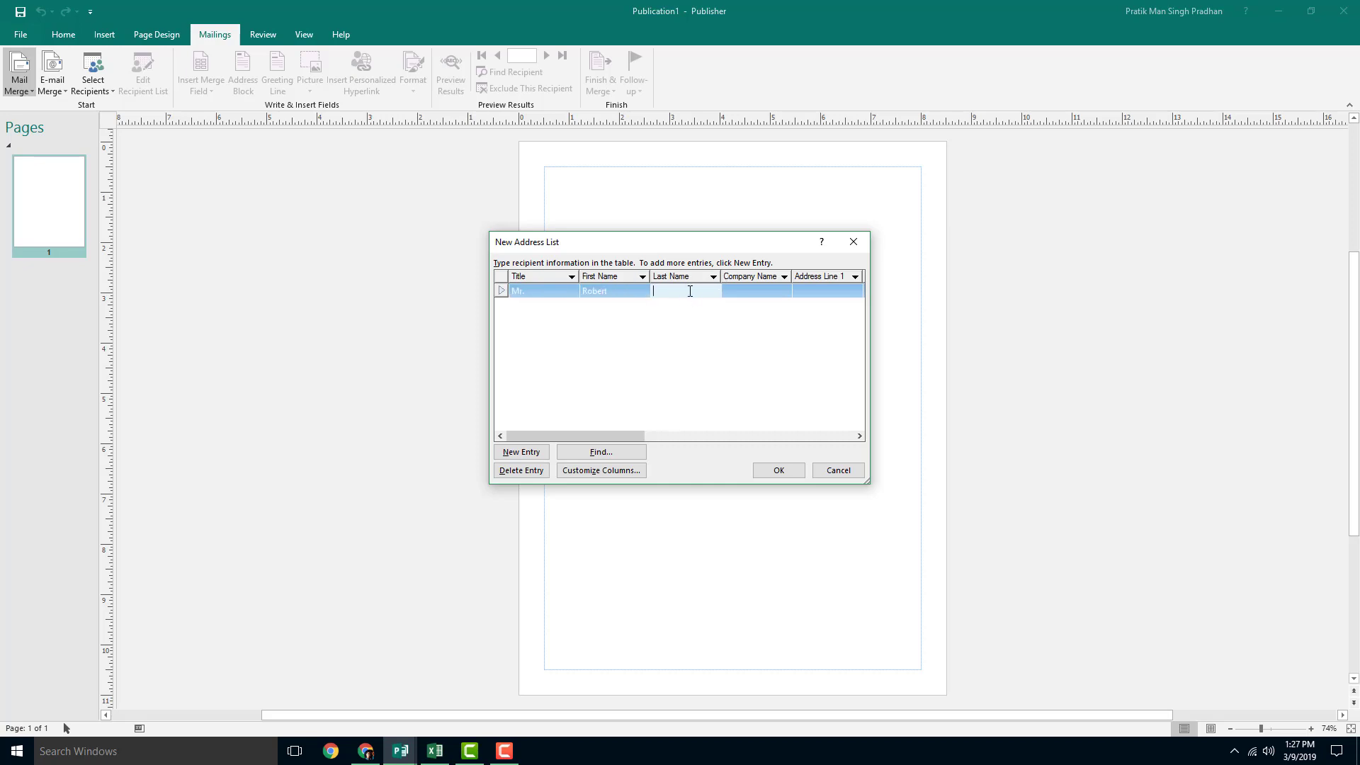
click(761, 289)
text(Tutop)
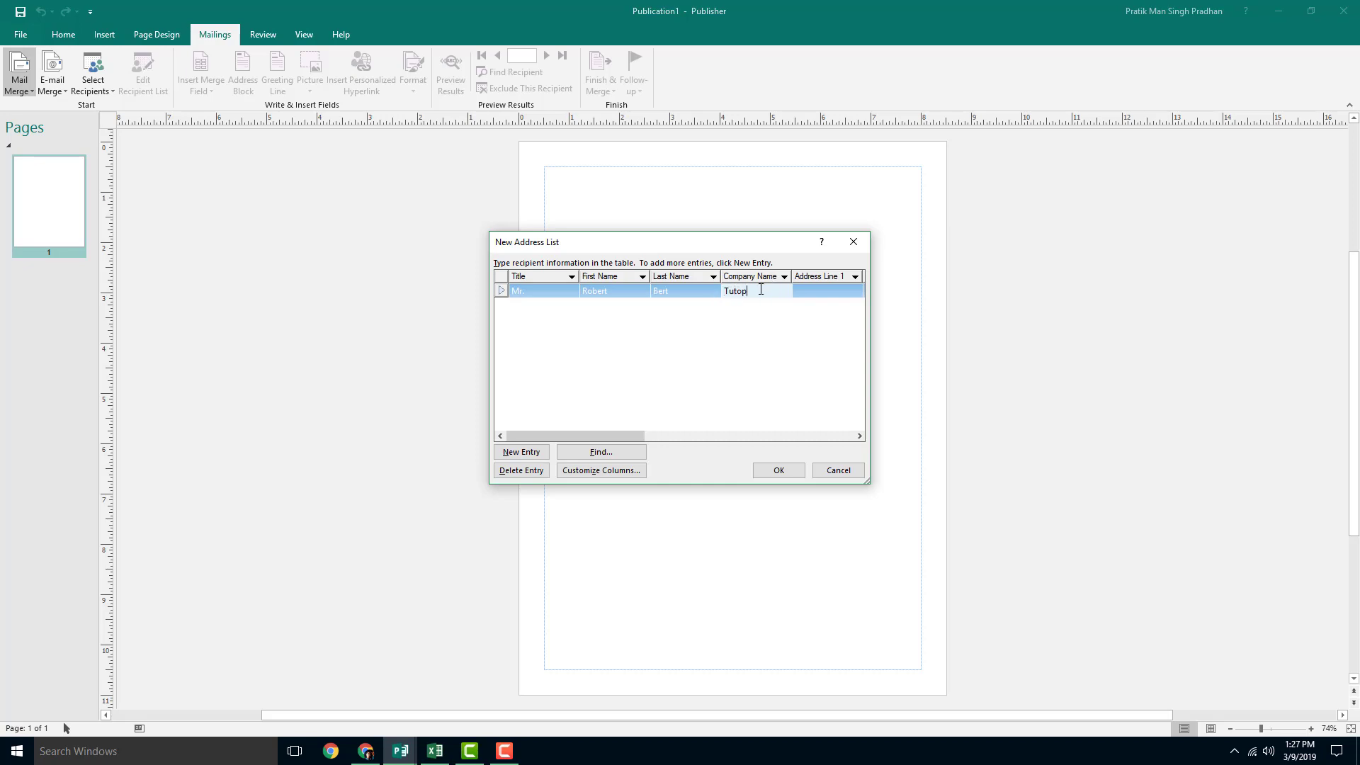
key(BackSpace)
text(rTube)
click(817, 290)
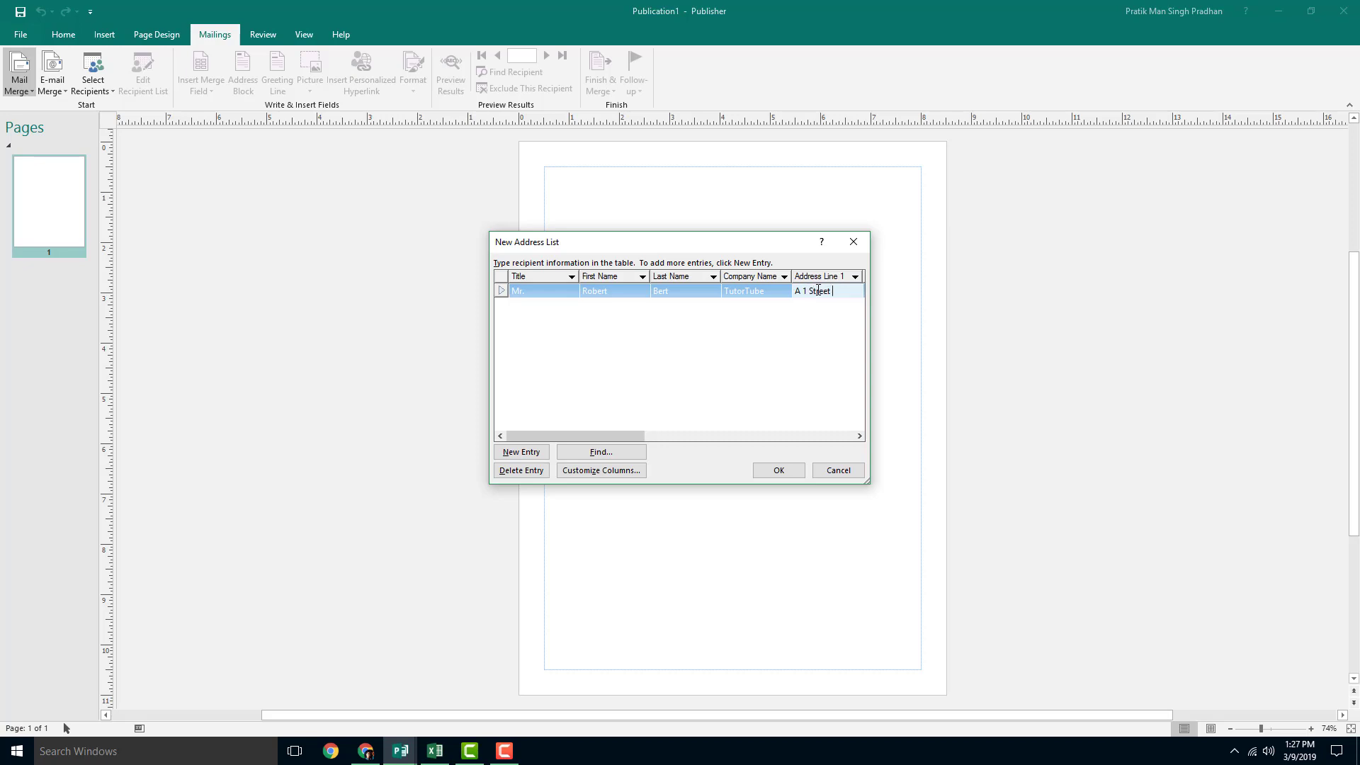
text(A 1 Street 9, 23847)
drag(610, 435, 733, 435)
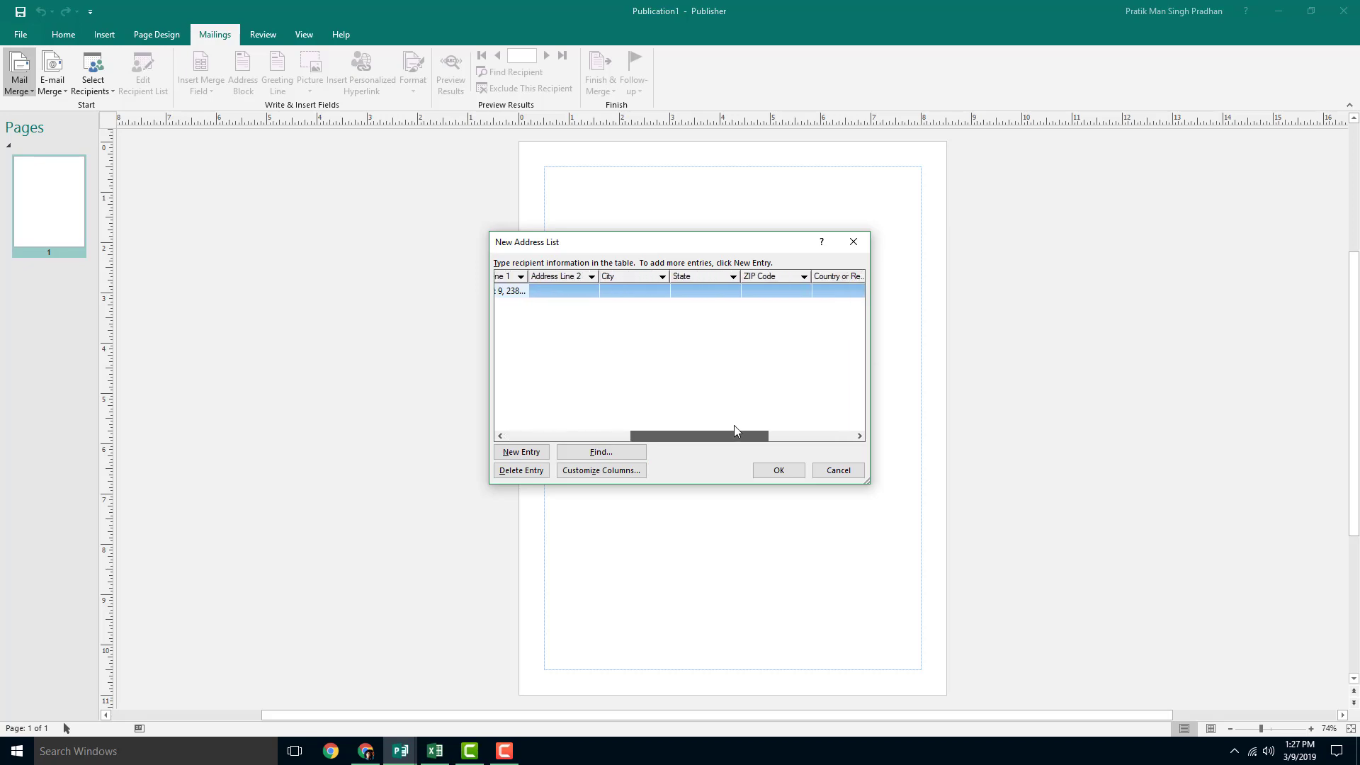
Step: Fill in the second address line, city, state, ZIP Code and country India
click(587, 292)
text(dfg)
click(639, 291)
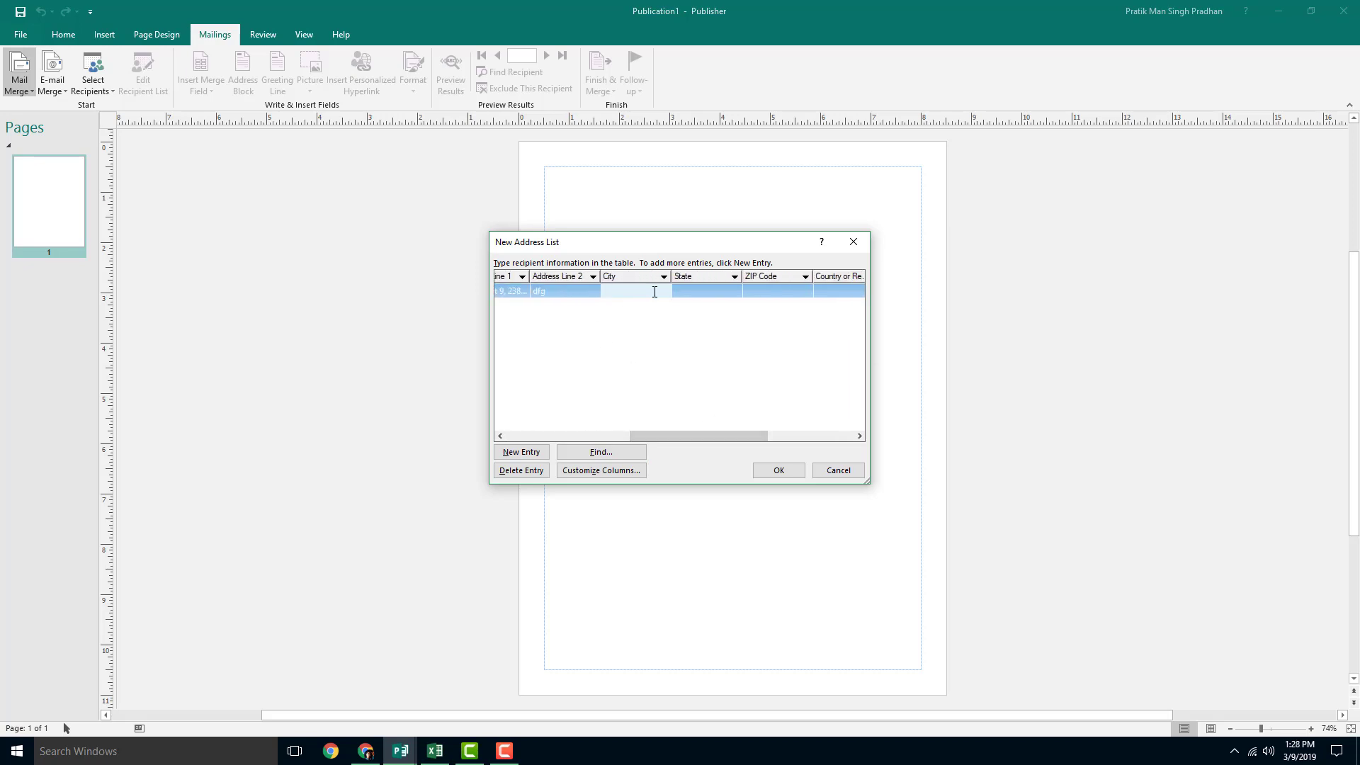
text(City Name)
click(700, 292)
text(Statew)
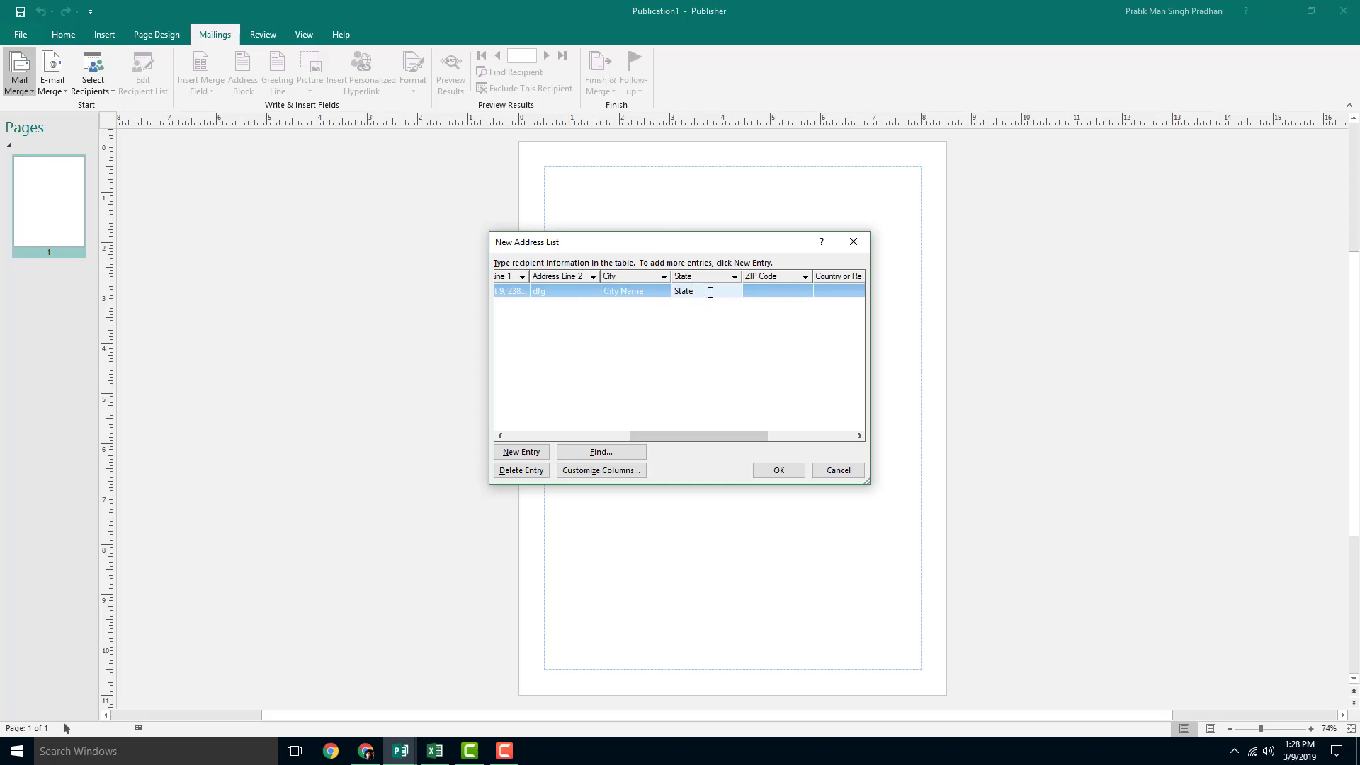
click(782, 296)
text(234234)
click(850, 291)
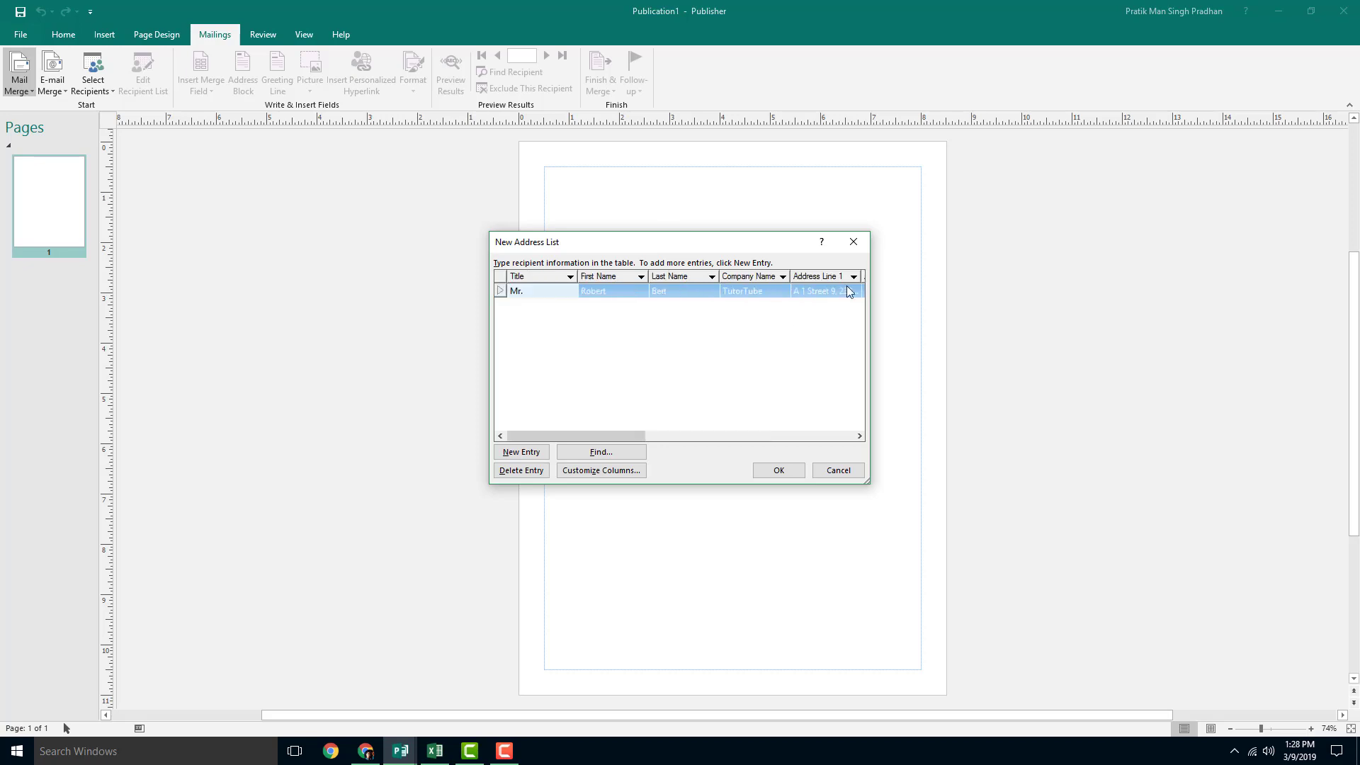
drag(606, 436, 877, 426)
click(636, 294)
text(I)
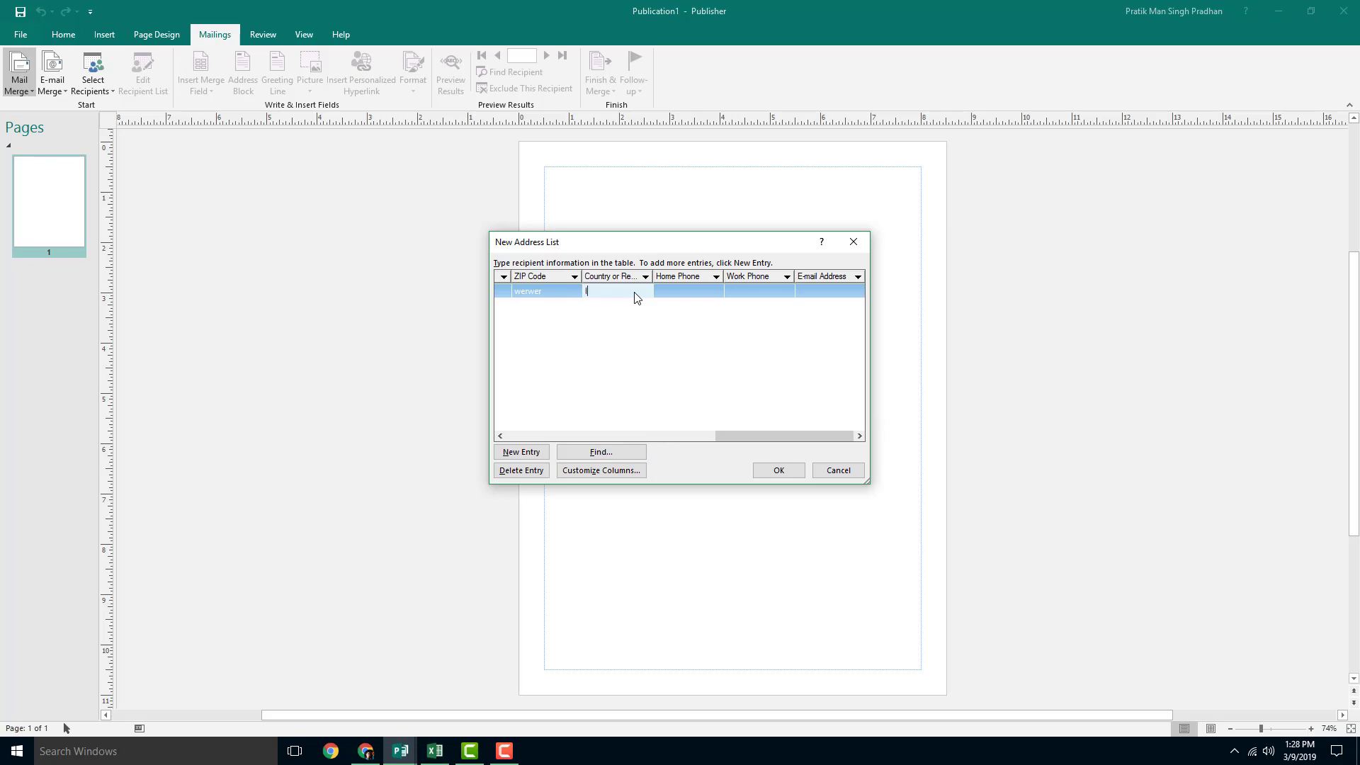
text(ndia)
Step: Enter the home phone, copy it into Work Phone, and add the e-mail address
click(704, 296)
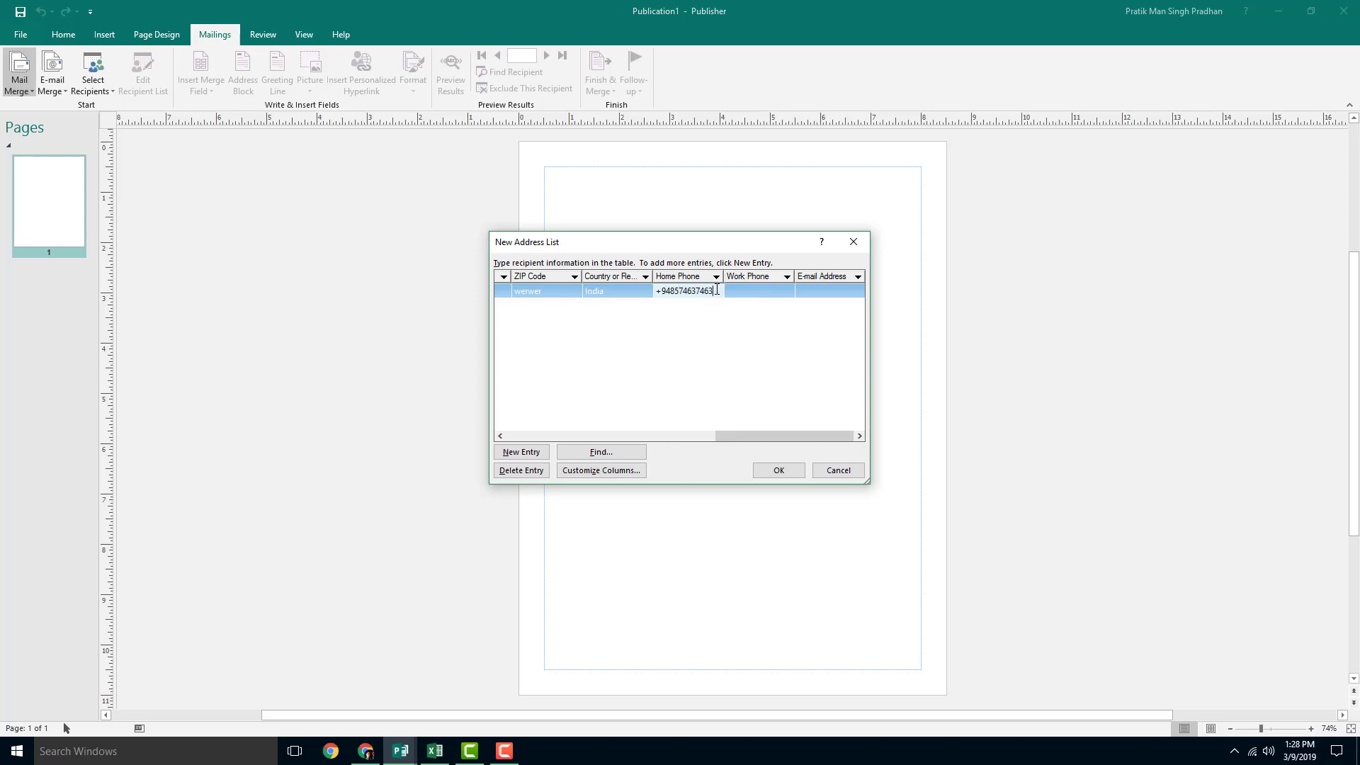
drag(722, 286, 597, 285)
key(ctrl+c)
click(775, 291)
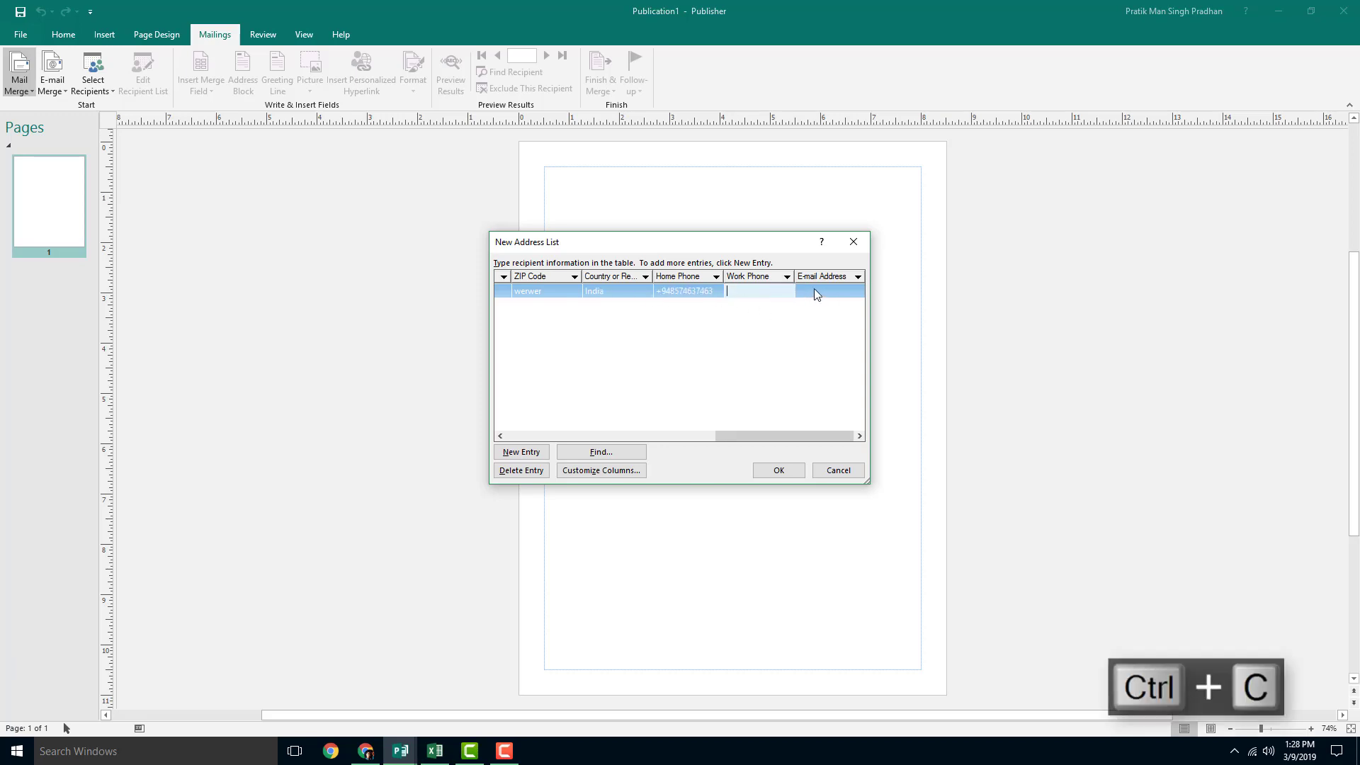
key(ctrl+v)
click(815, 291)
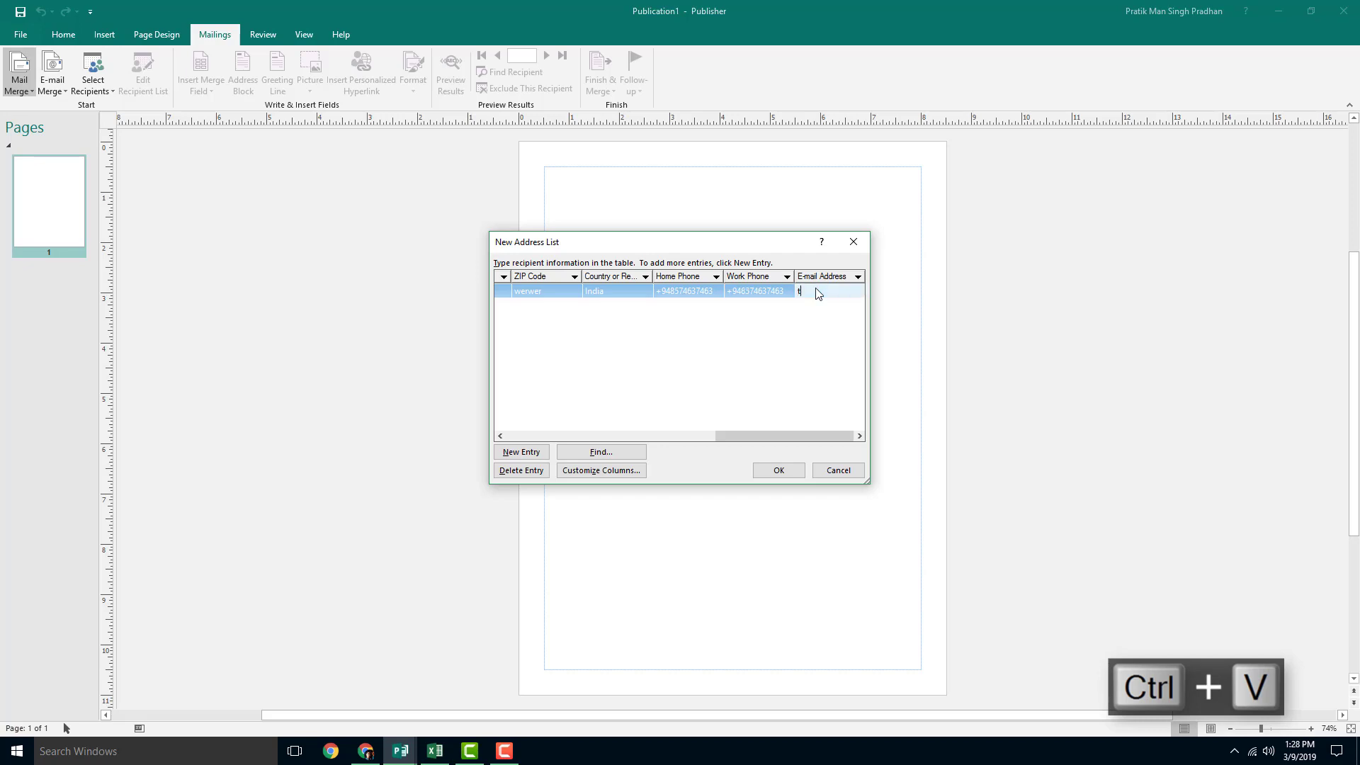
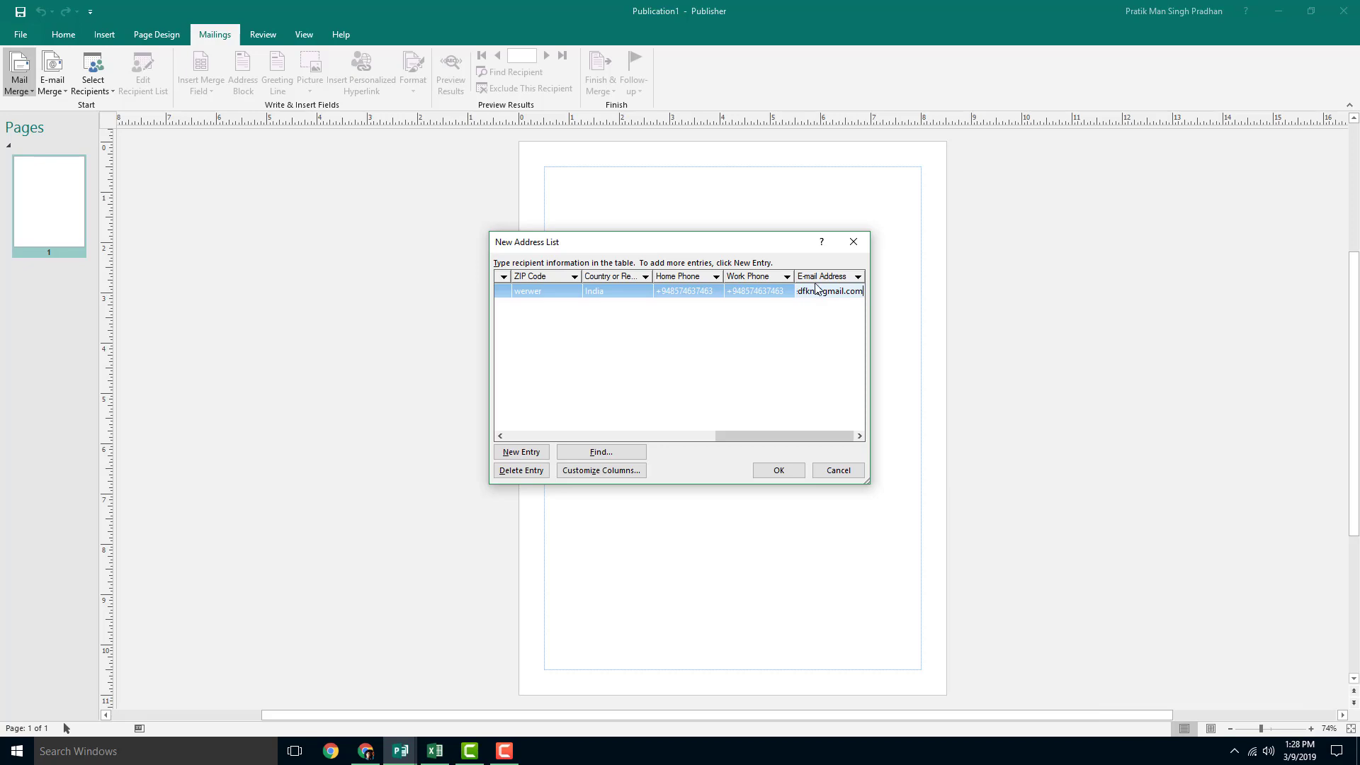
drag(731, 439, 524, 430)
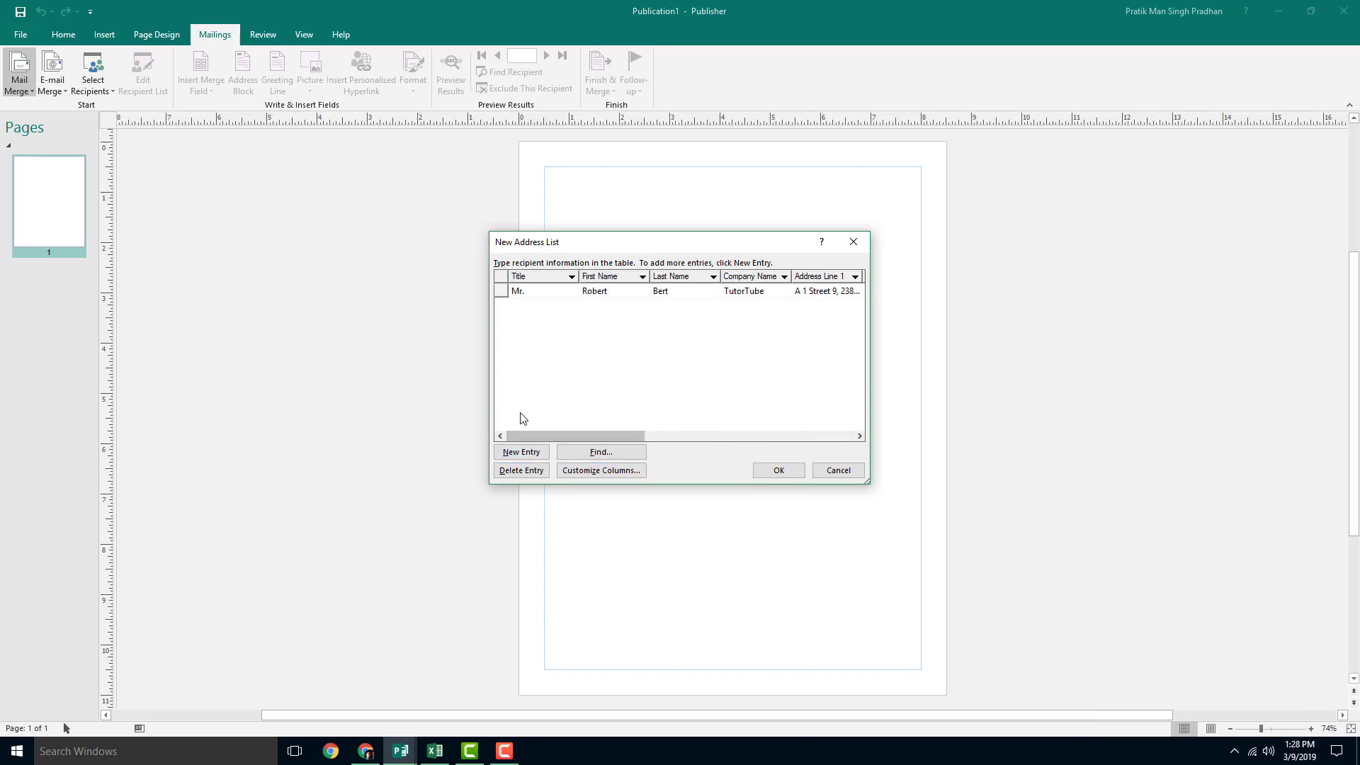
Step: Add a second entry with title Ms. and placeholder name, company and address lines
click(515, 454)
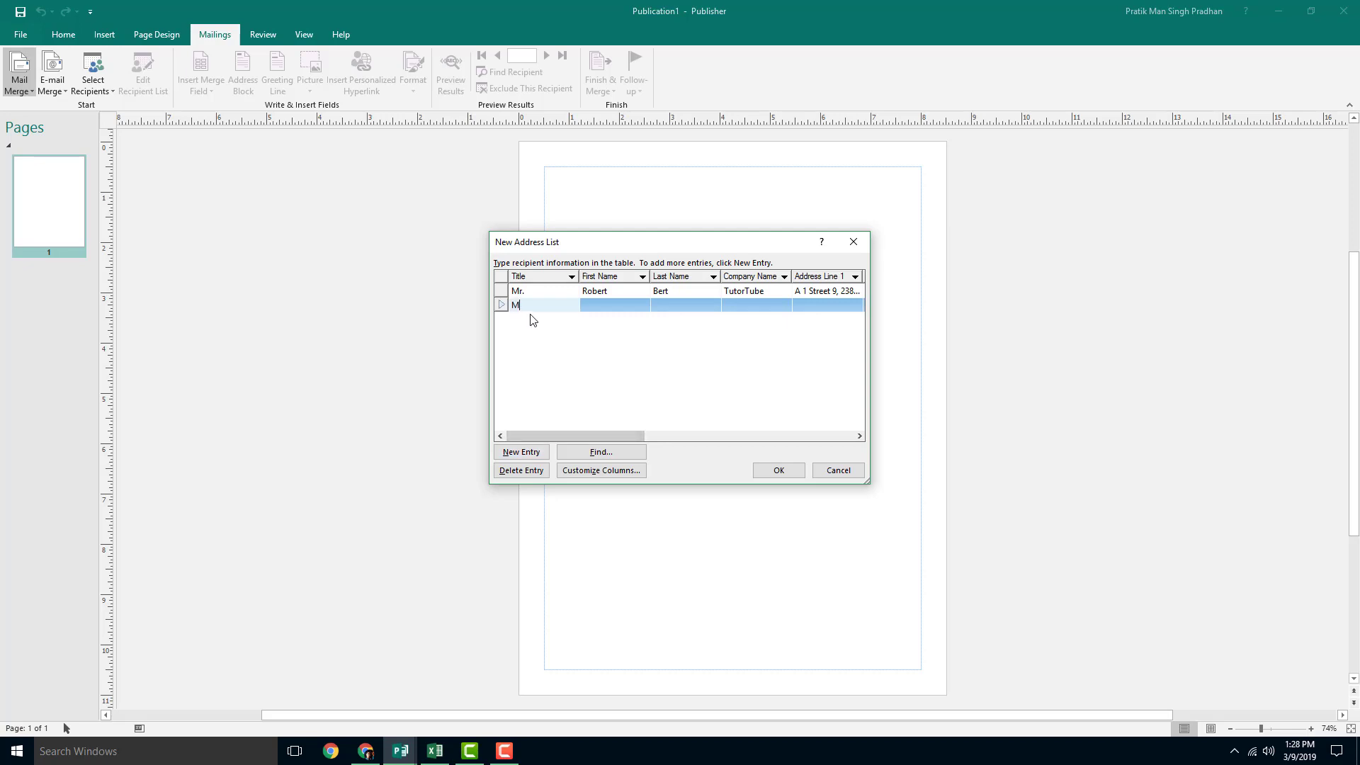
text(Ms.)
key(Tab)
text(sdfsdf)
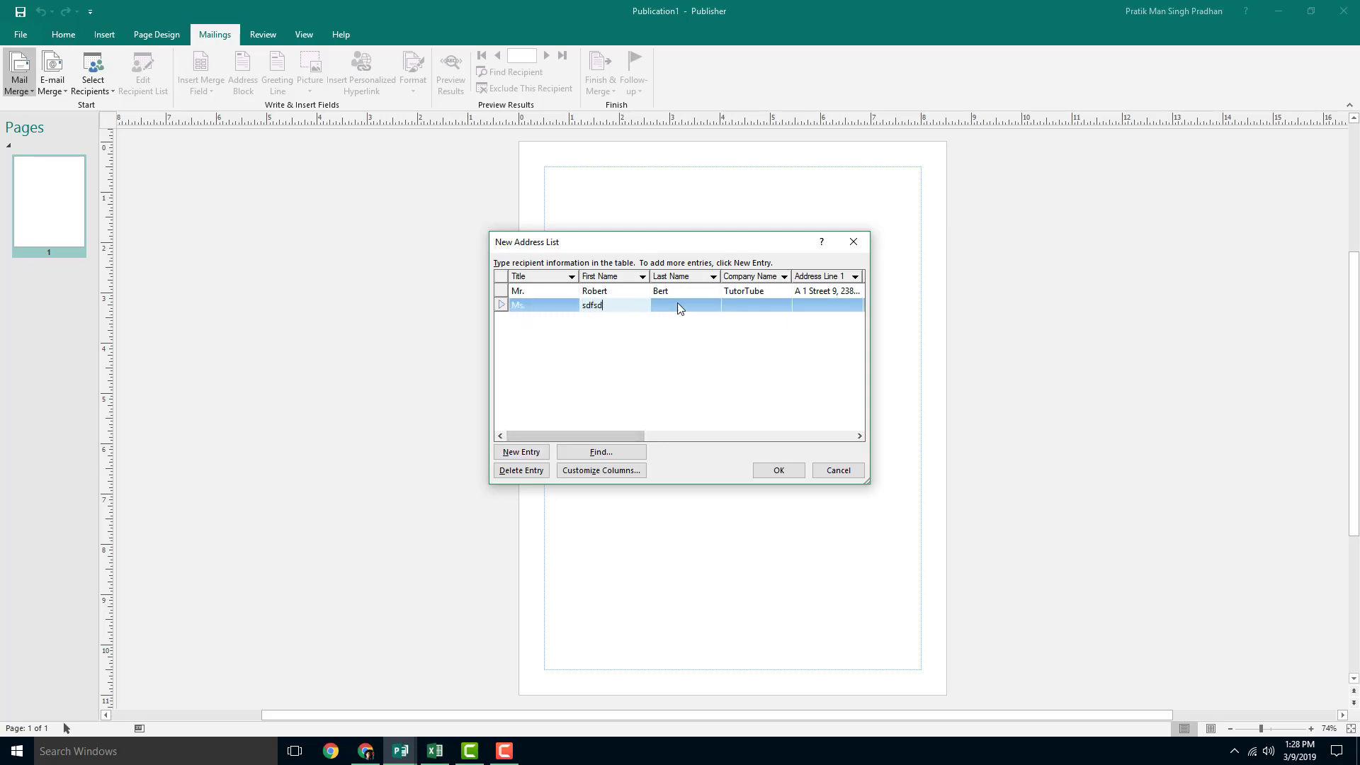
key(Tab)
text(sdf)
key(Tab)
text(sdfsdf)
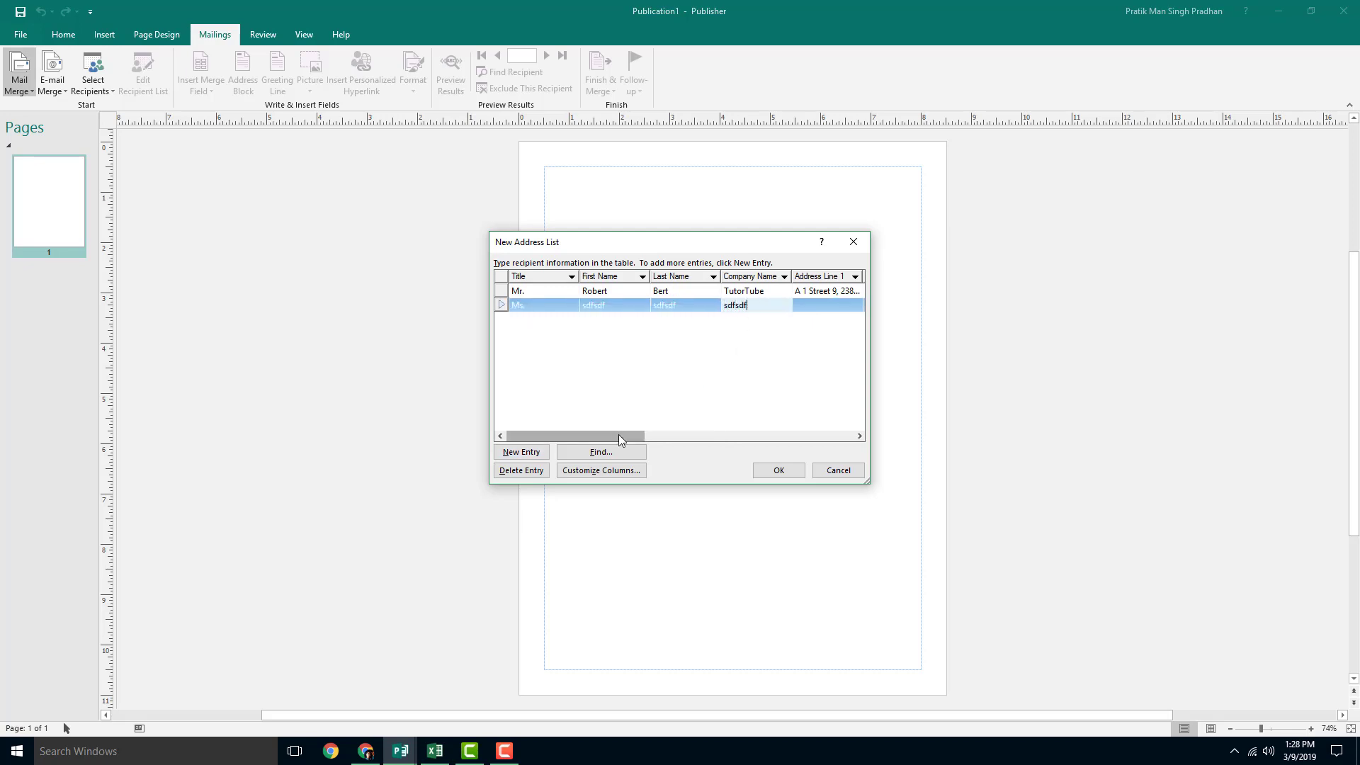
drag(618, 435, 688, 428)
key(Tab)
text(sdfsdf)
key(Tab)
text(sdf)
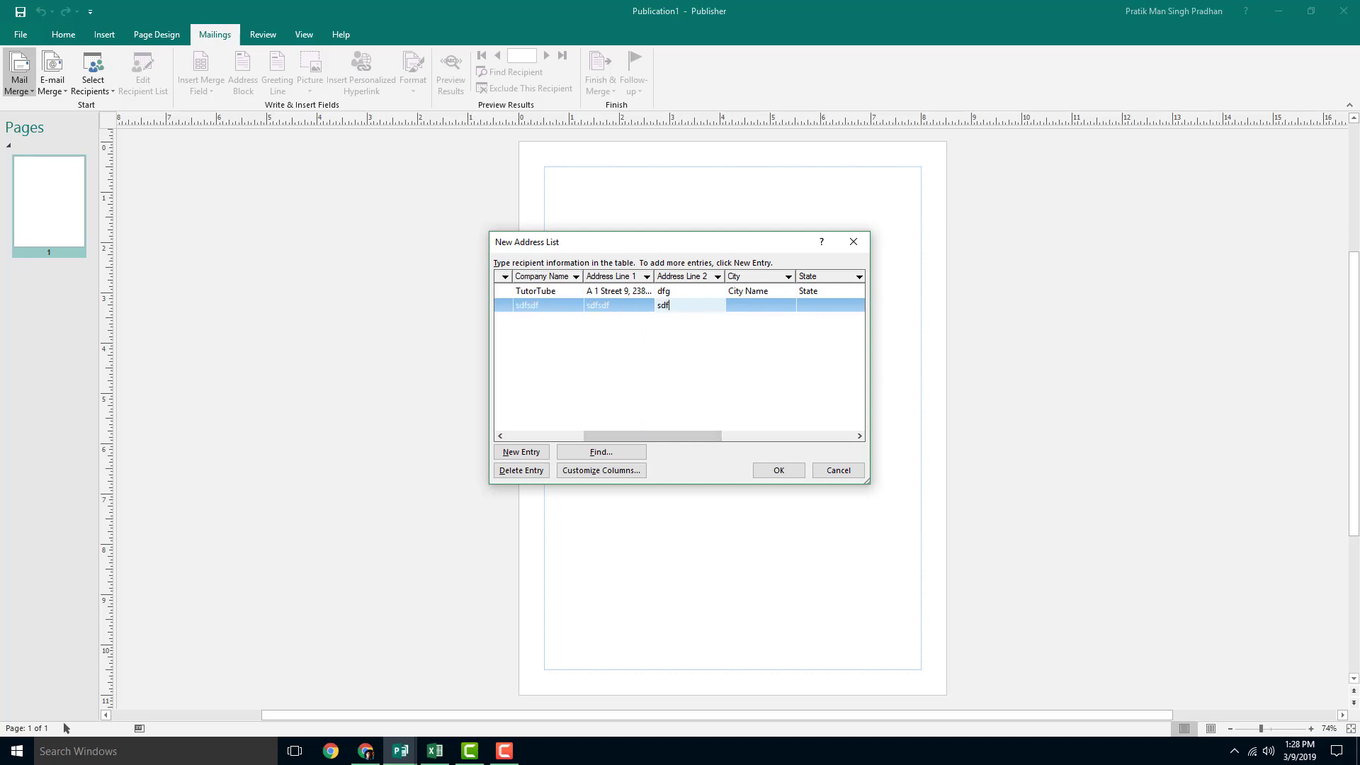
text(sdf)
key(Tab)
text(sdfsdf)
key(Tab)
text(sdf)
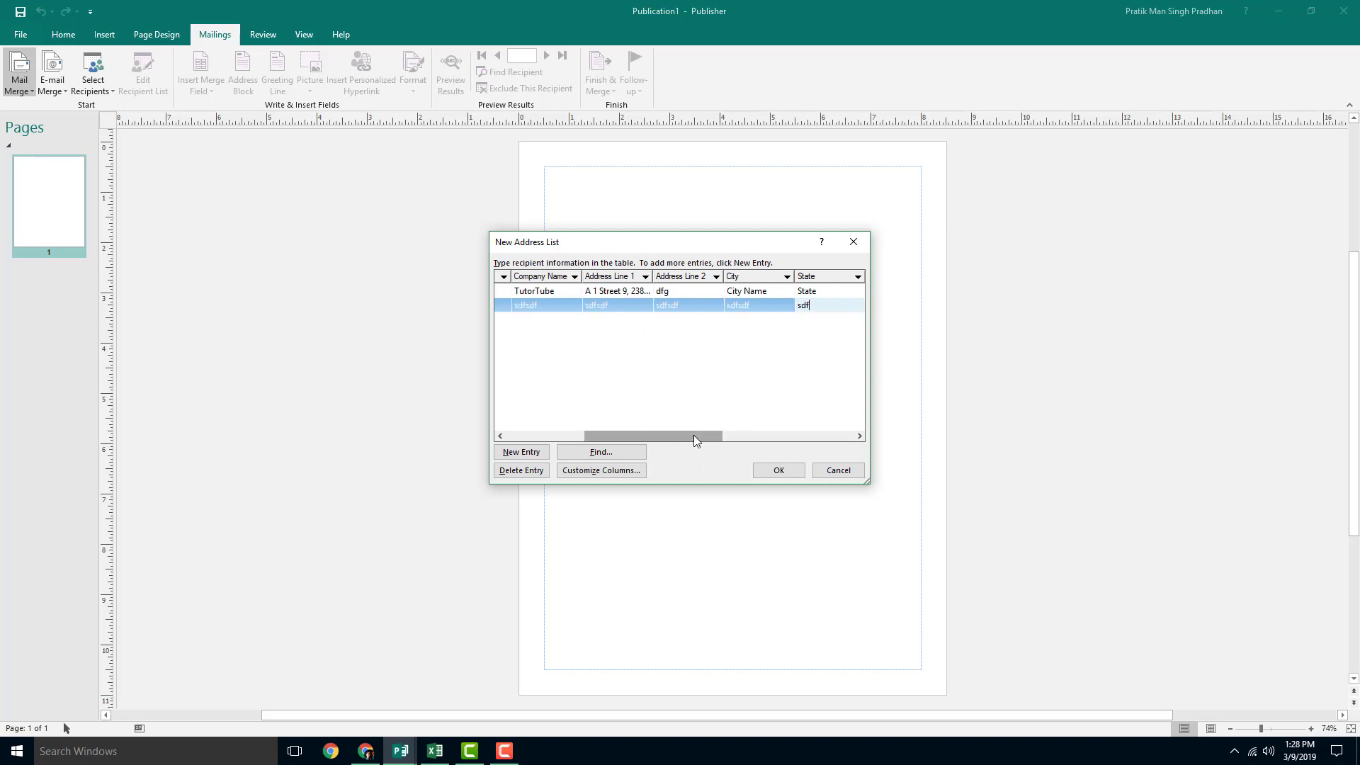
drag(694, 435, 779, 436)
Step: Retype the first recipient's ZIP Code
click(687, 305)
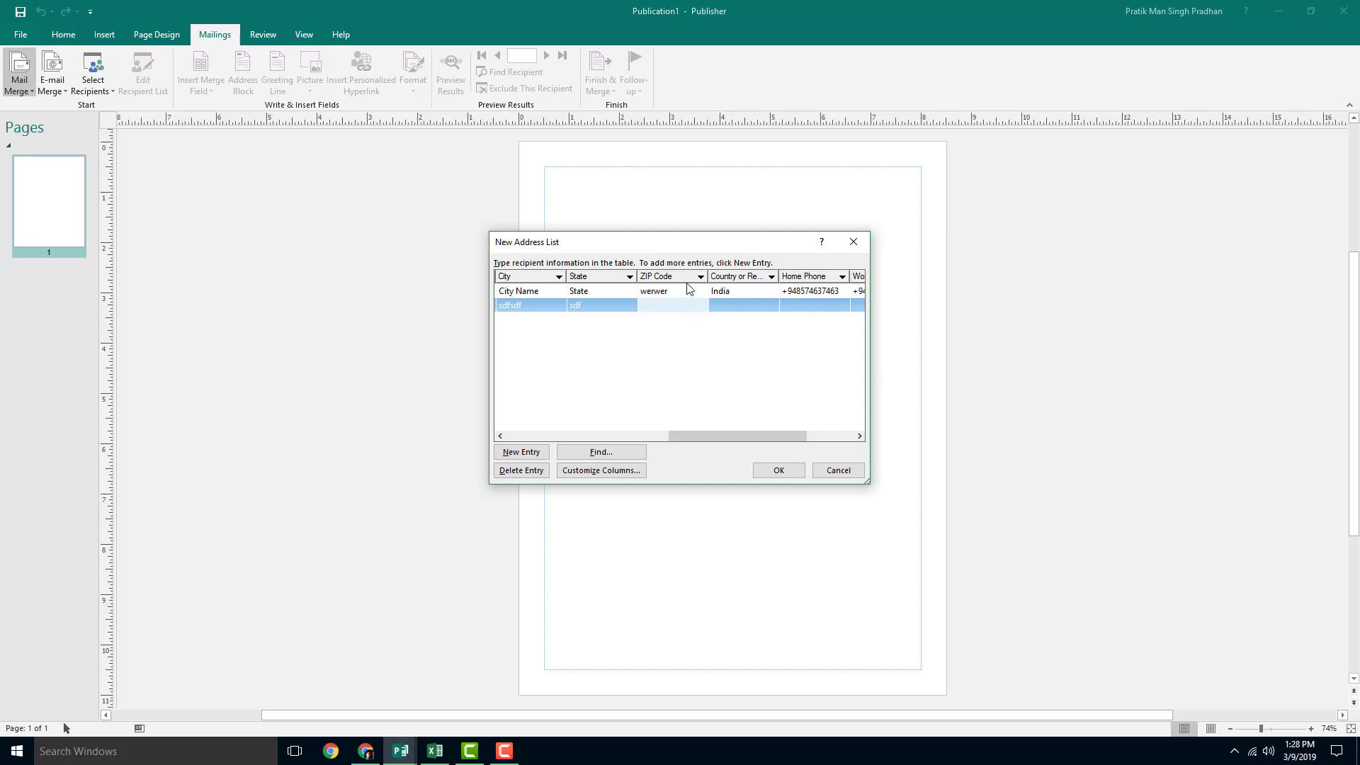
click(684, 291)
text(234234)
Step: Give the second entry a ZIP Code and phone numbers, then accept the address list
click(685, 305)
text(324454)
click(686, 295)
click(775, 304)
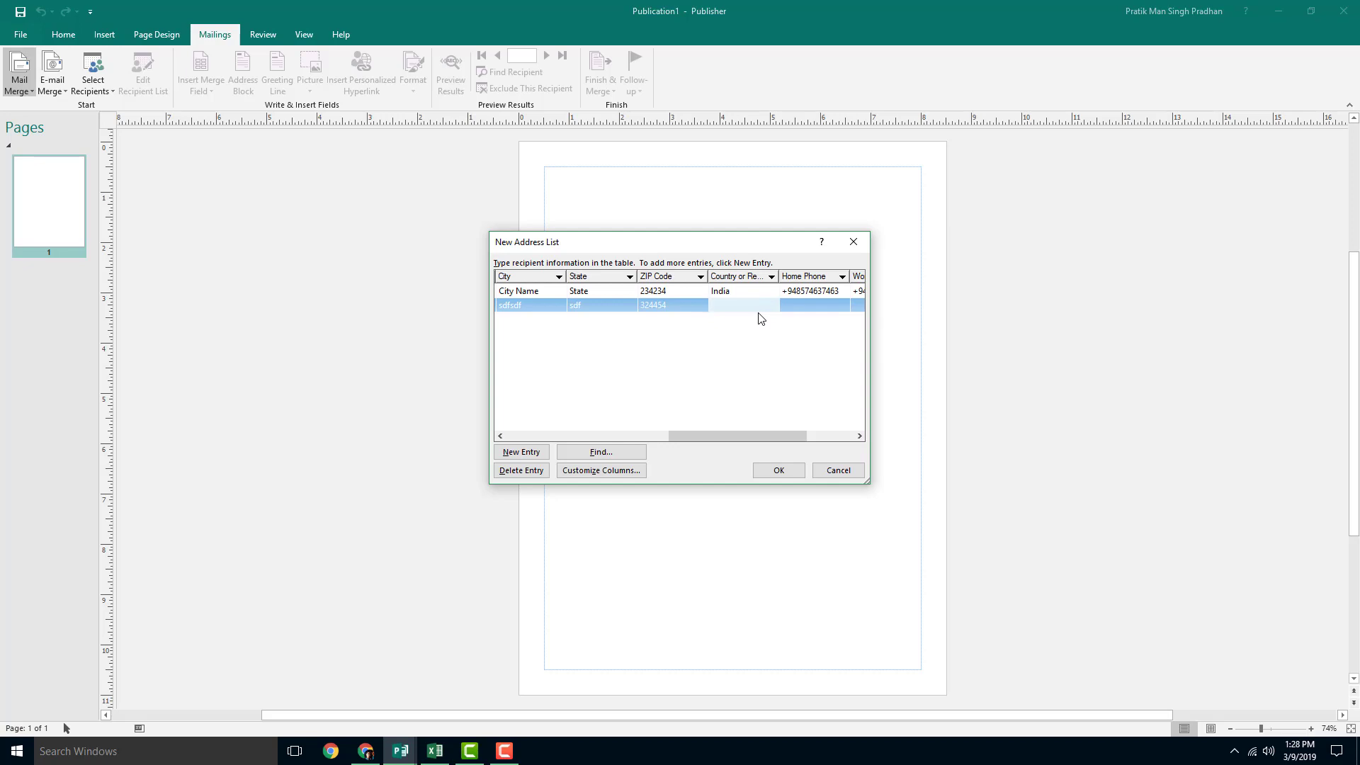
click(859, 306)
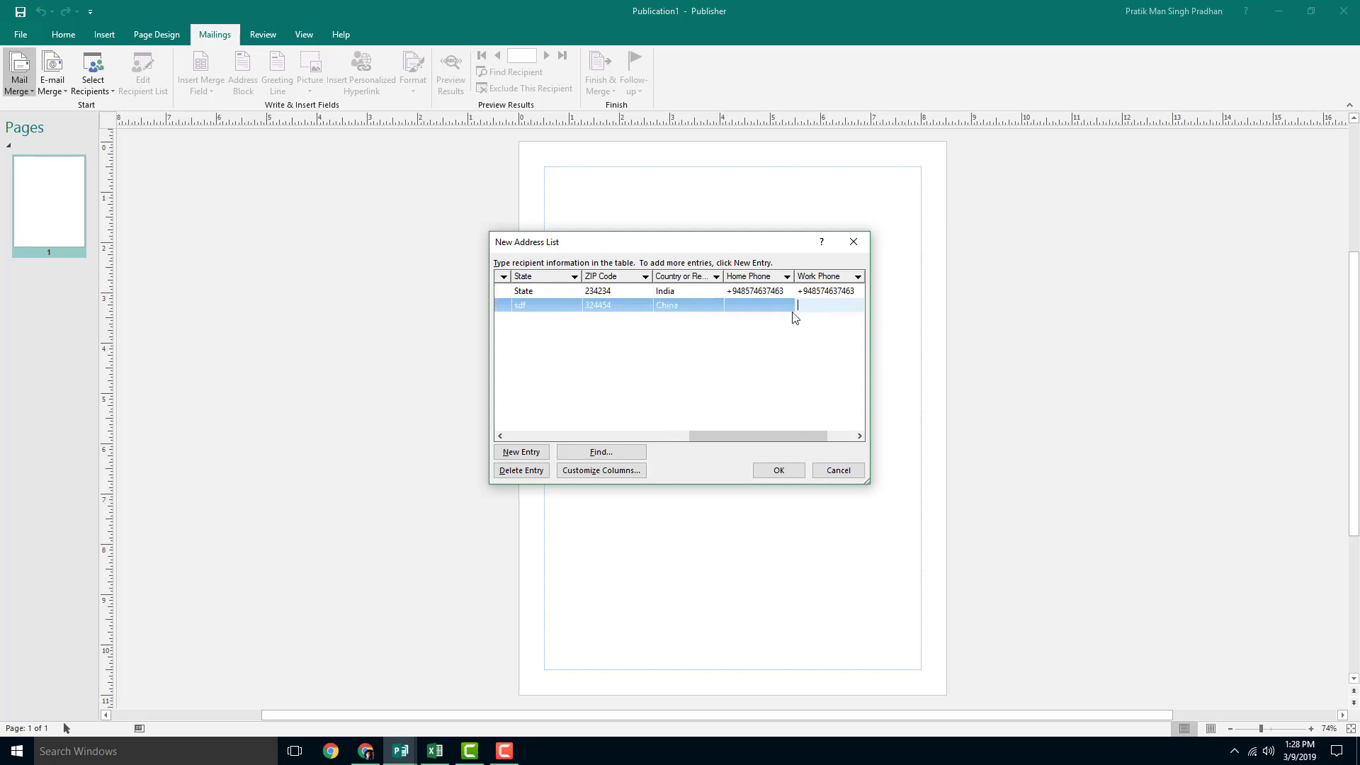
click(755, 309)
text(345345)
click(814, 305)
text(345345)
click(794, 370)
click(782, 470)
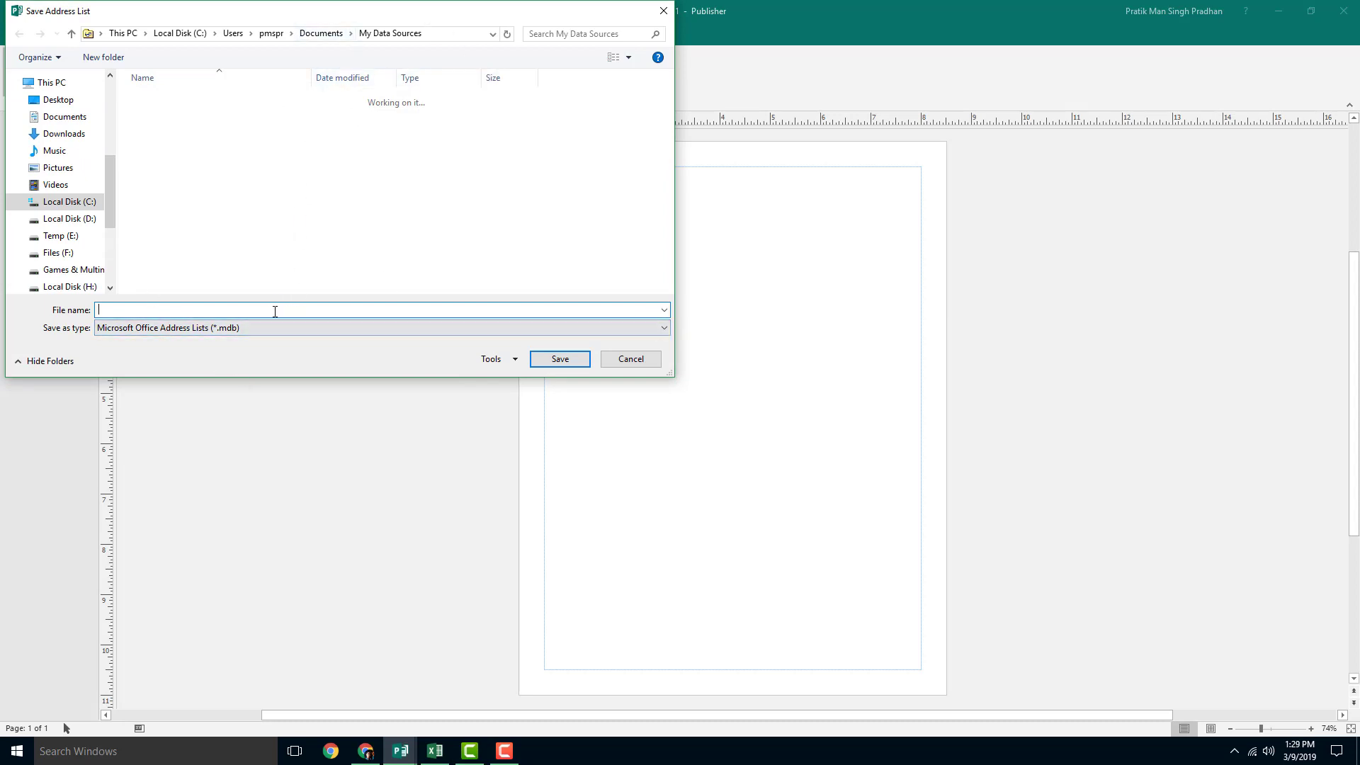
Step: Save the address list under the name 'Data for Test'
text(D)
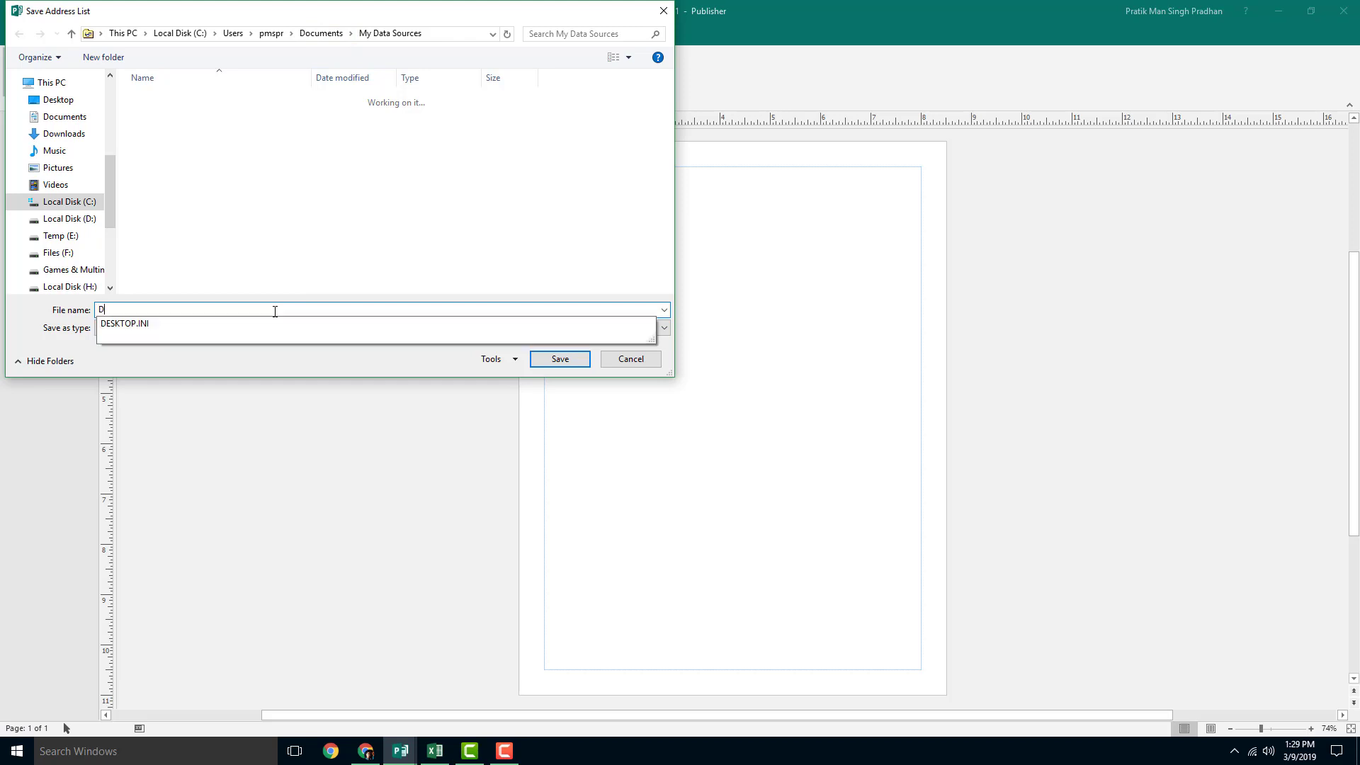
text(ata for)
key(ctrl+t)
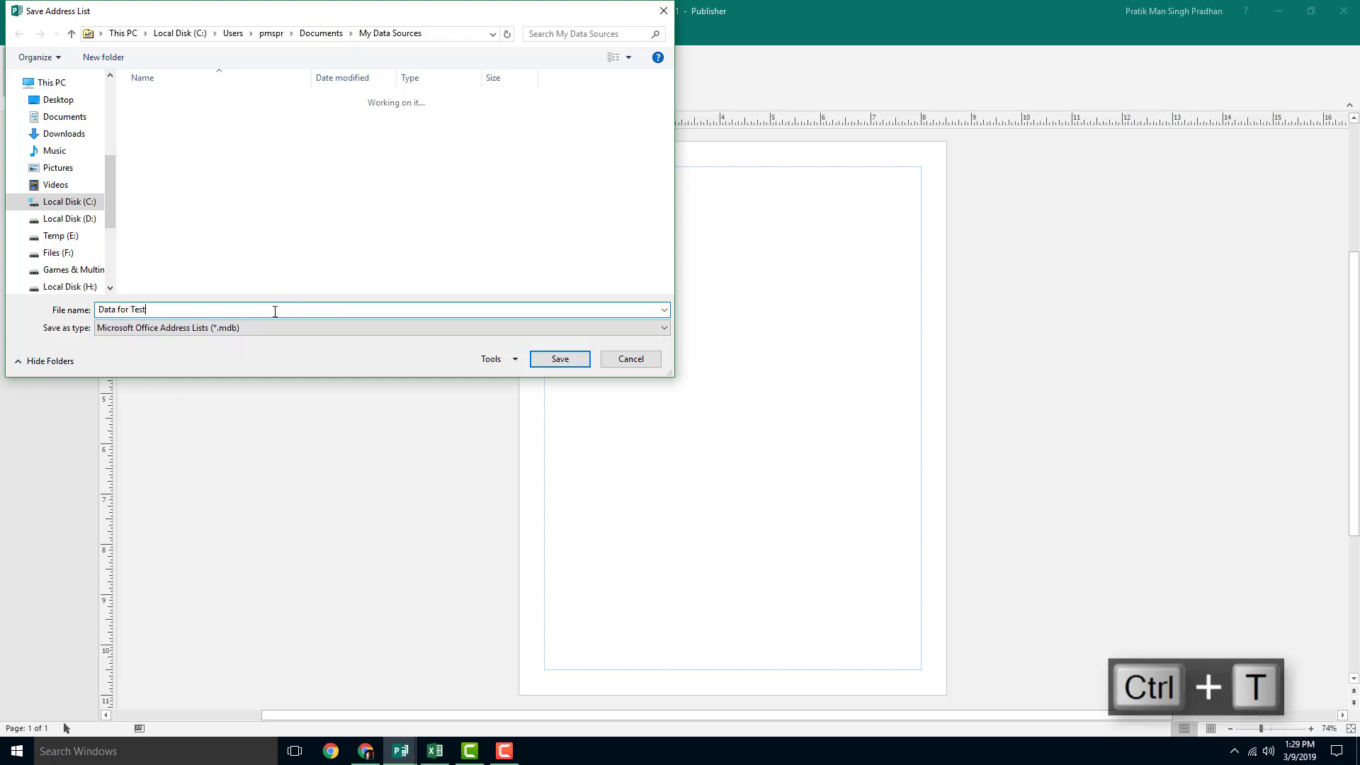
click(549, 358)
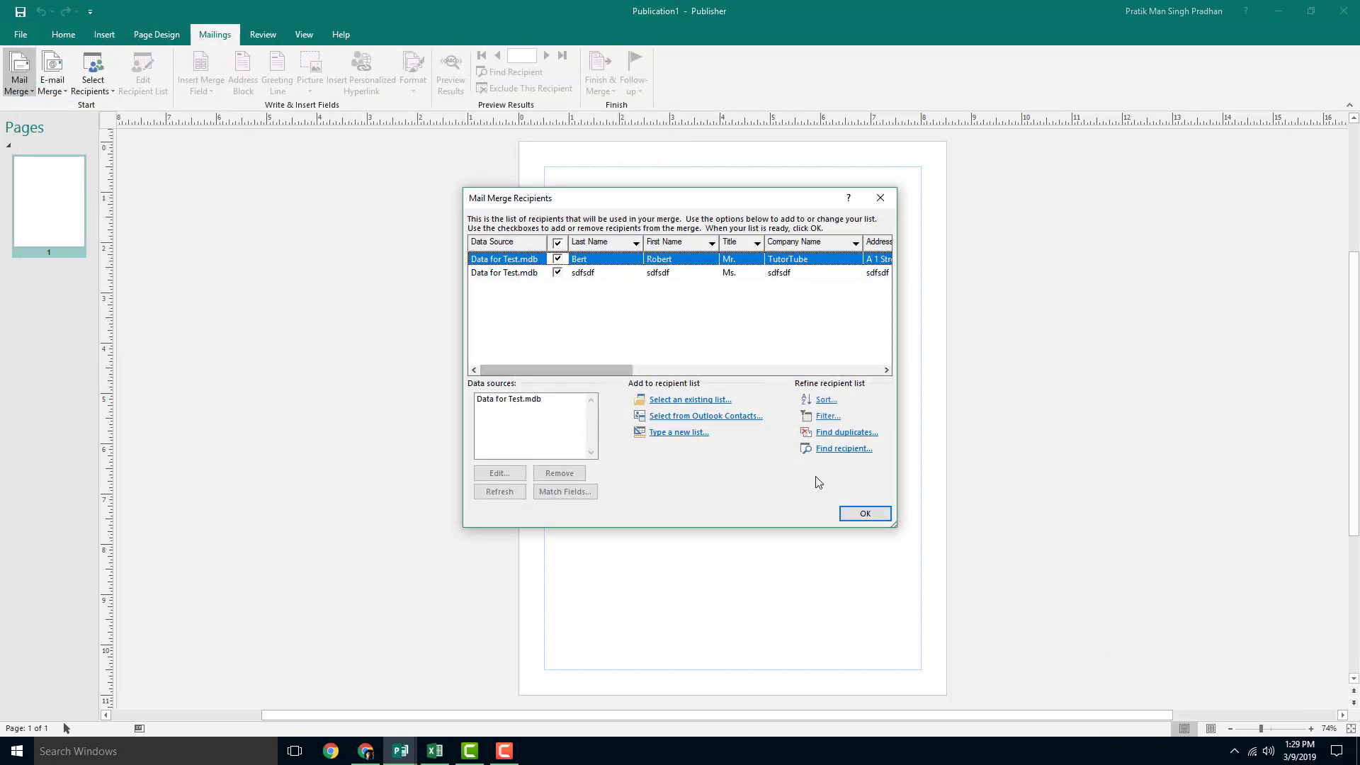
Step: Leave both recipients checked in Mail Merge Recipients and confirm with OK
click(558, 273)
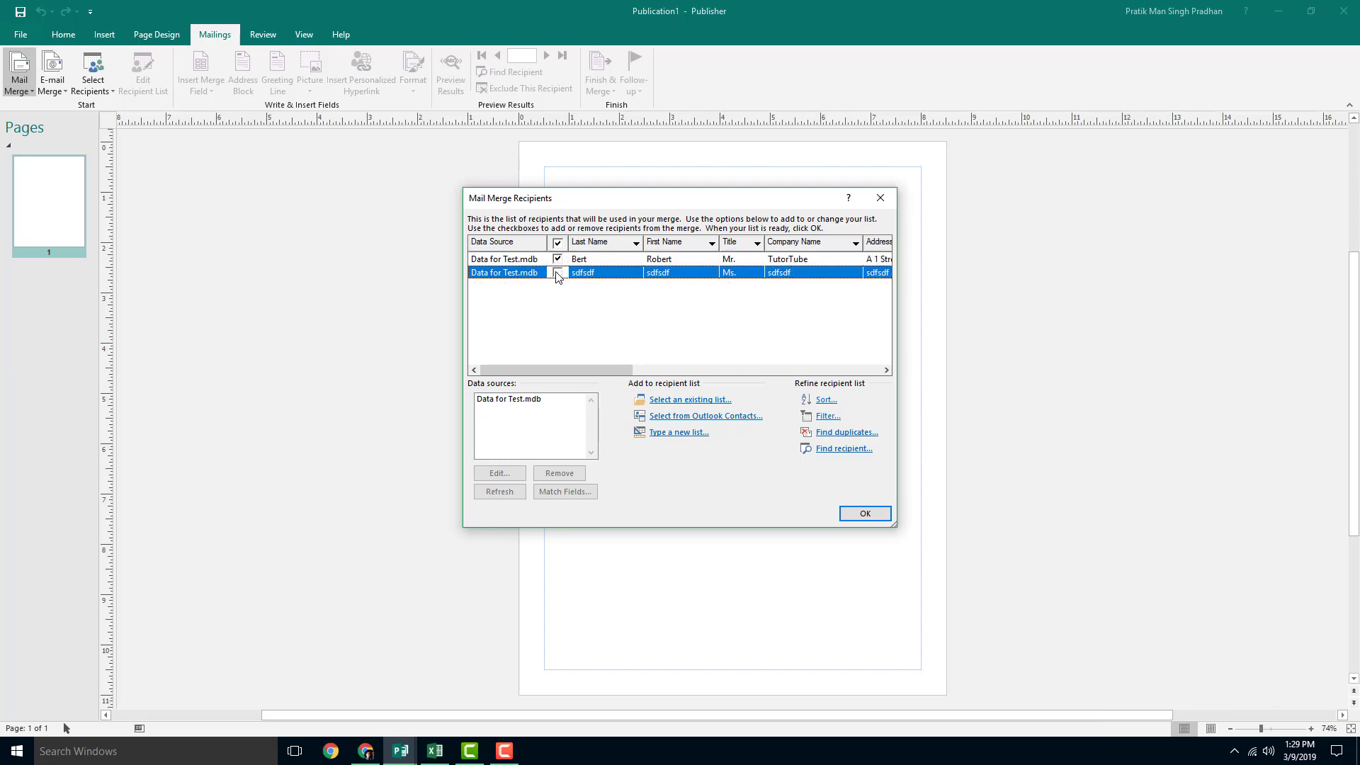
click(558, 273)
click(865, 511)
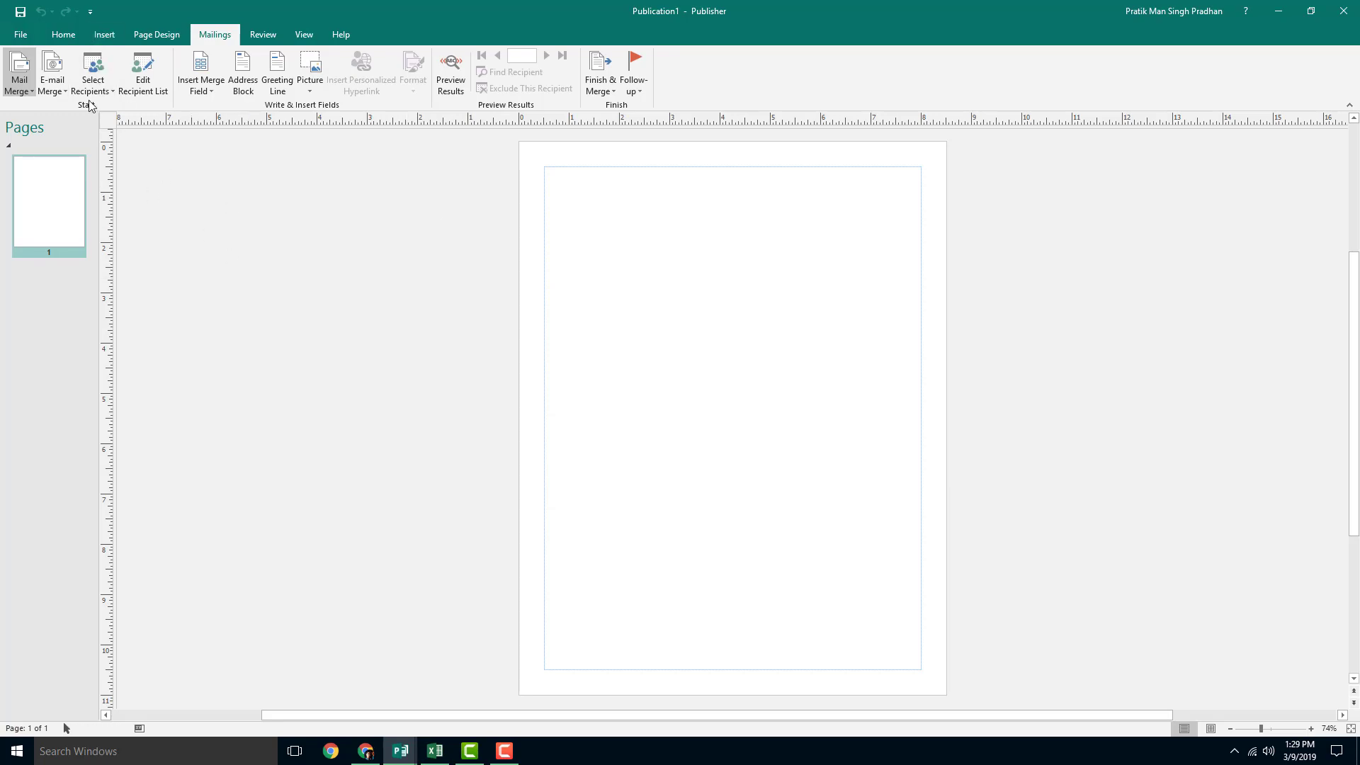
click(146, 85)
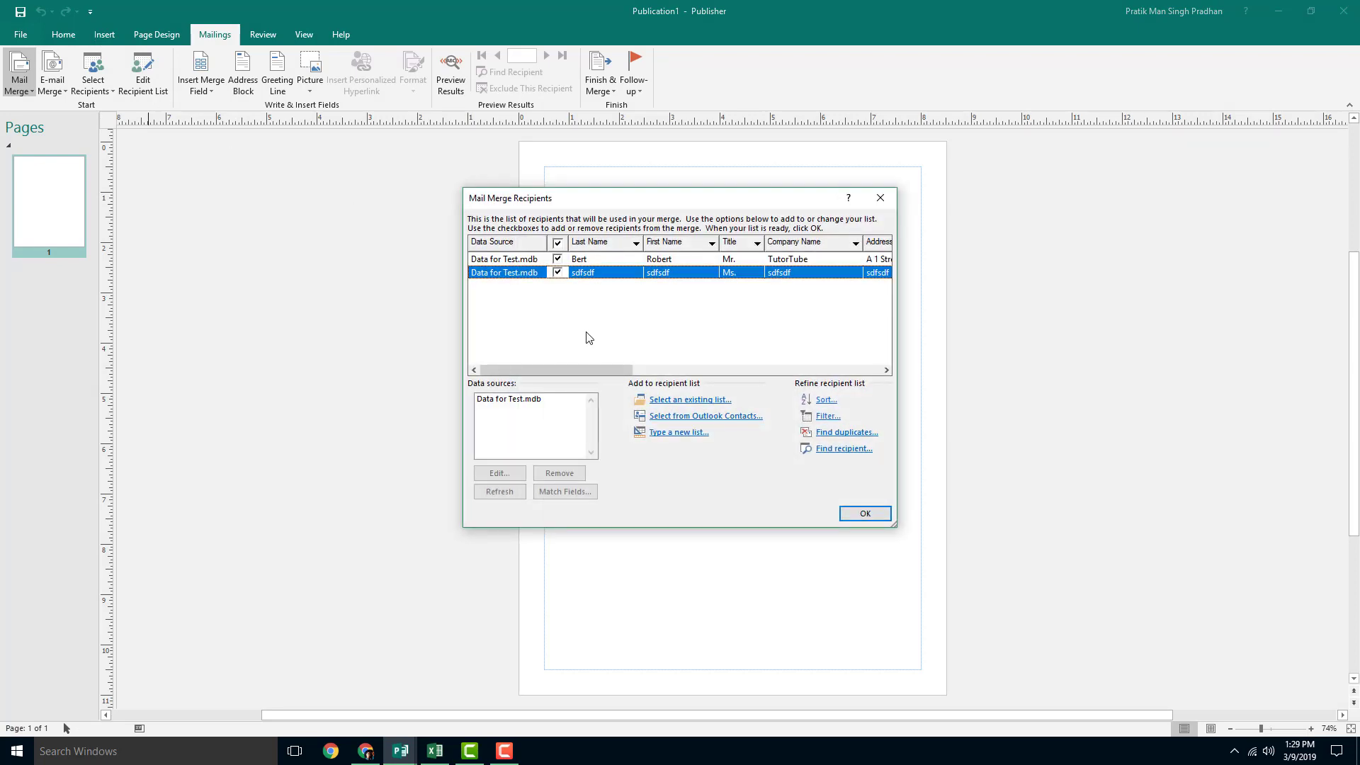
drag(606, 369, 863, 376)
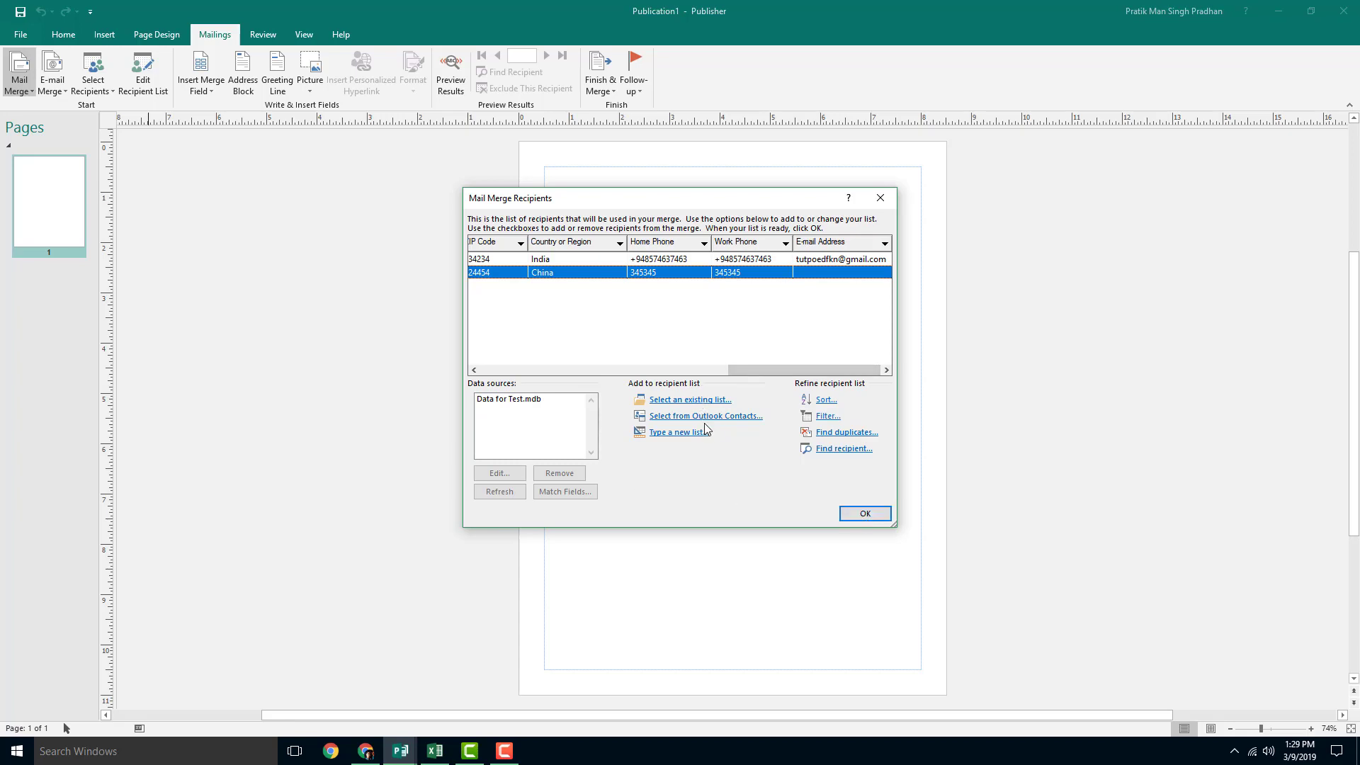
click(669, 432)
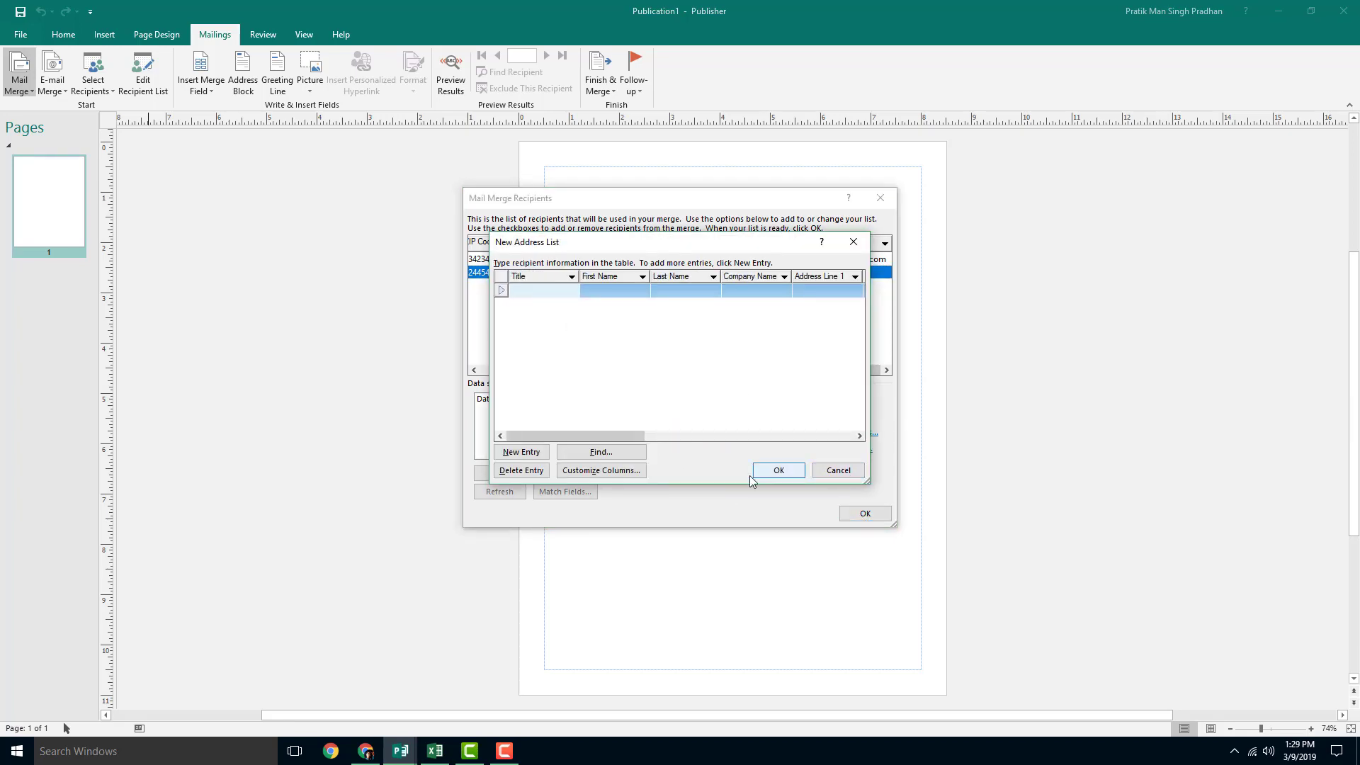
click(828, 469)
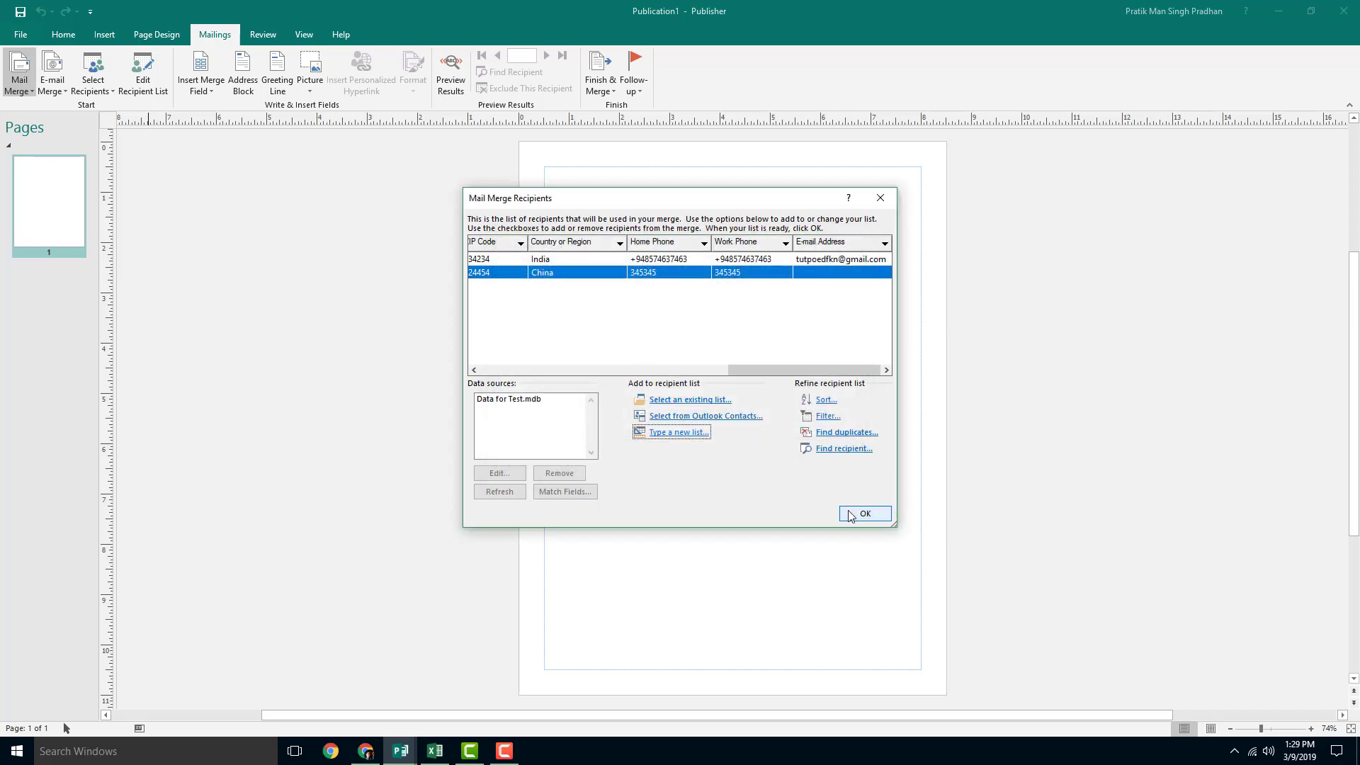
click(852, 509)
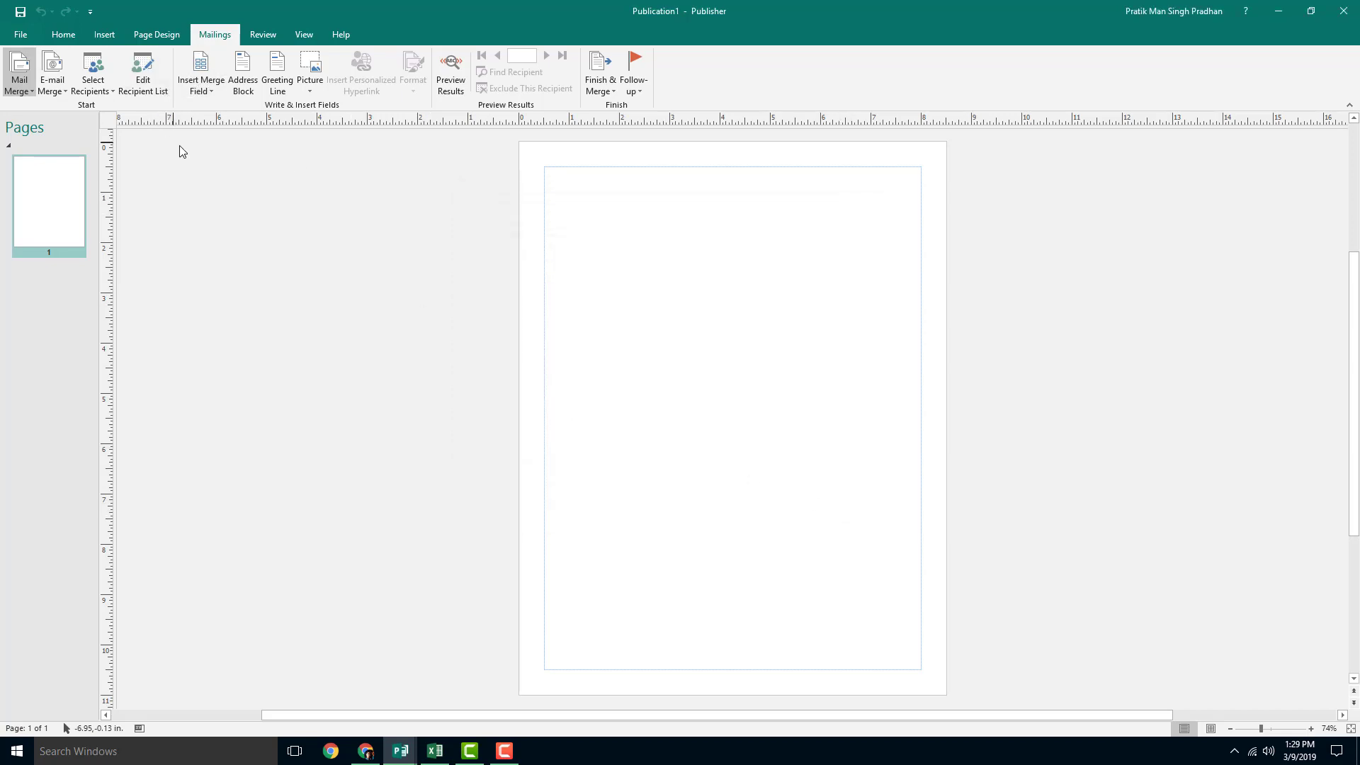
Step: Insert First Name, ZIP Code and Country or Region merge fields into a new text box
click(209, 90)
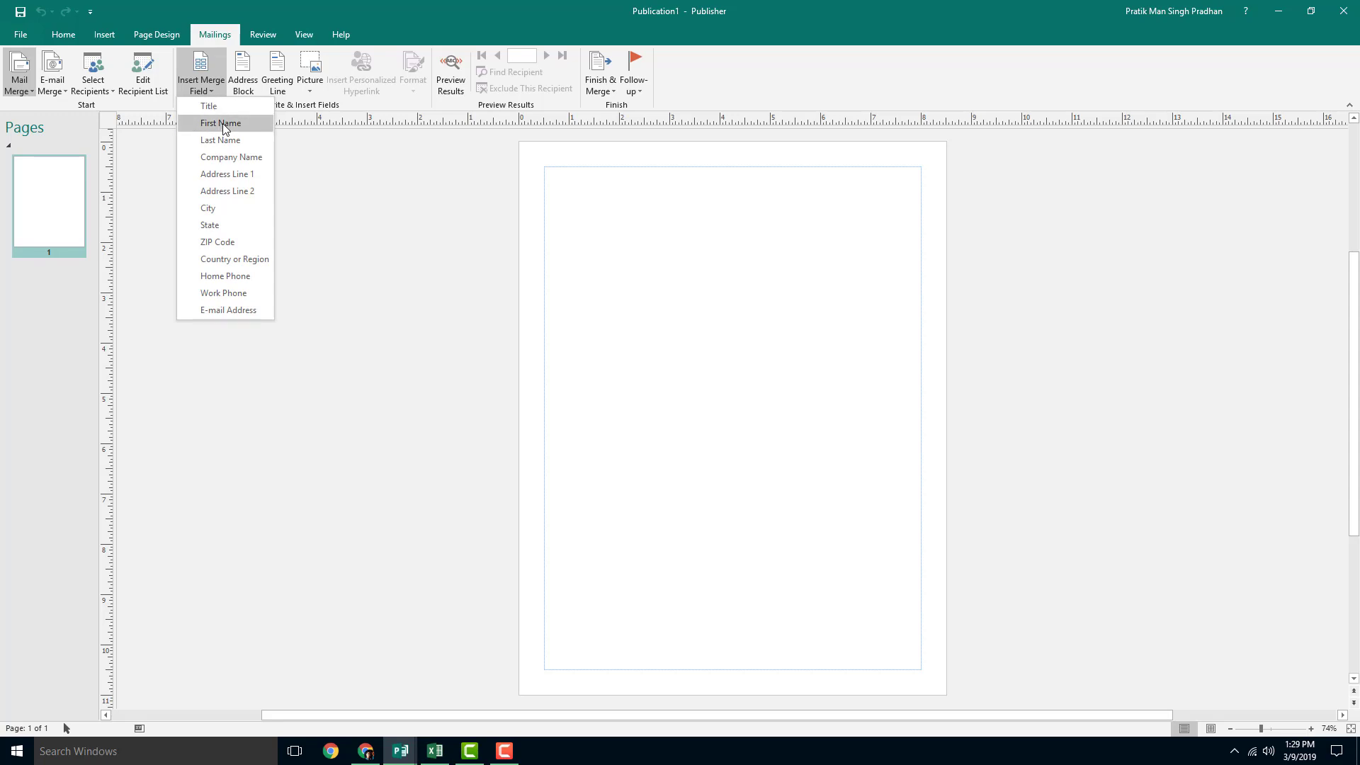
click(221, 123)
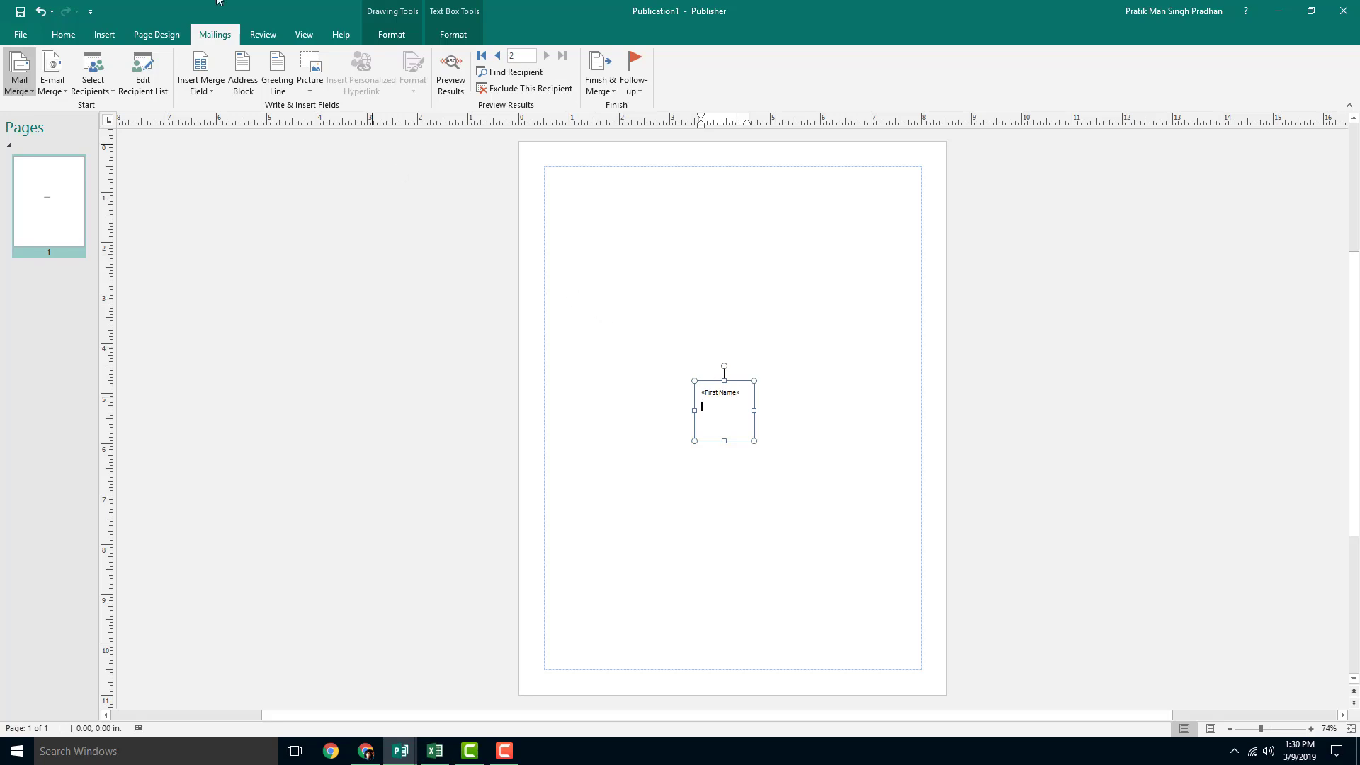
click(206, 86)
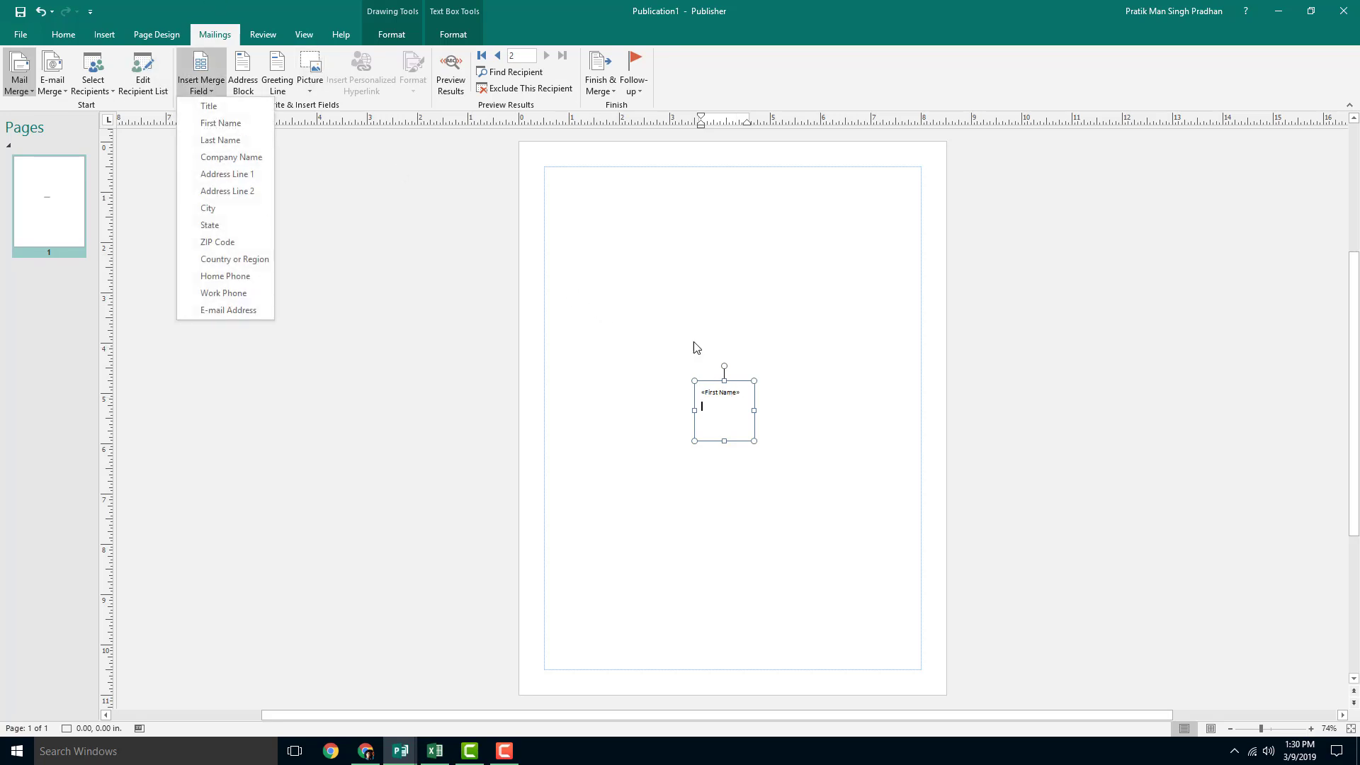
click(221, 241)
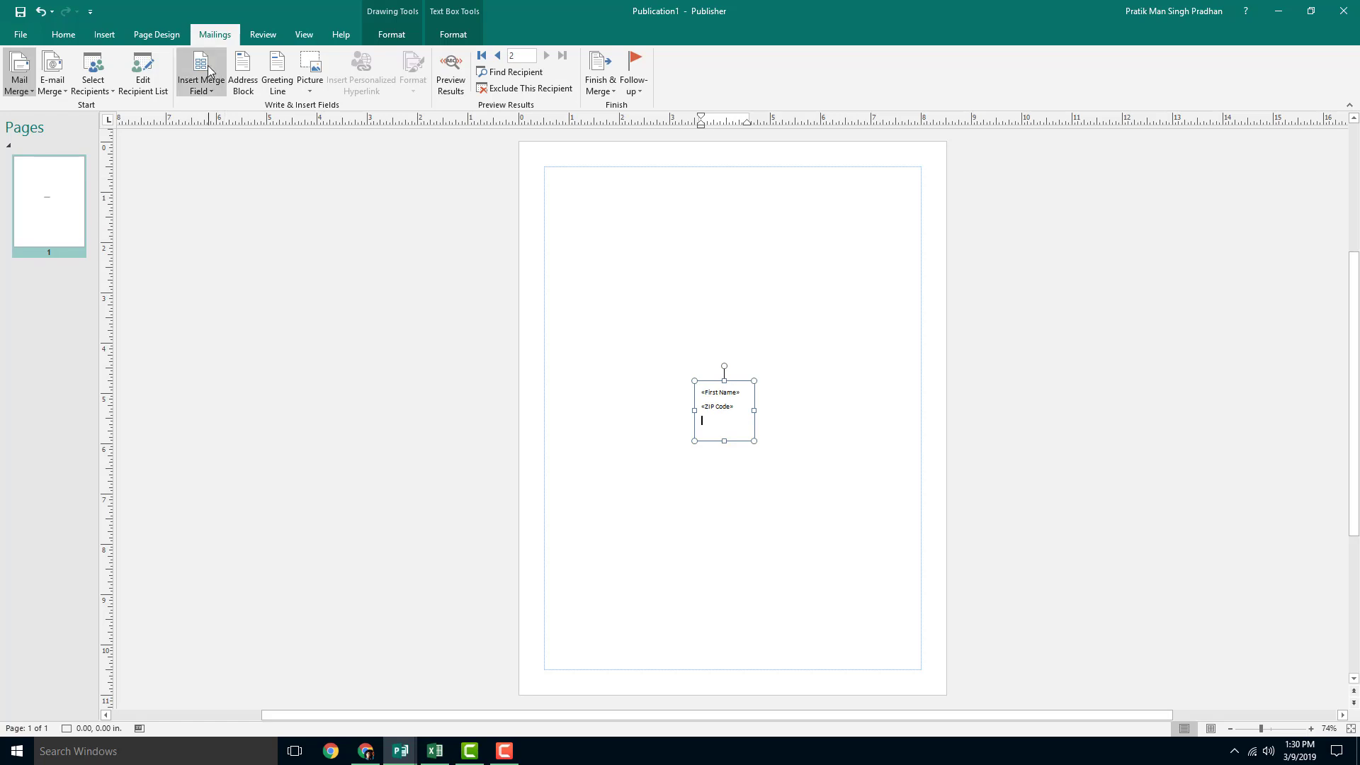
click(209, 70)
click(225, 260)
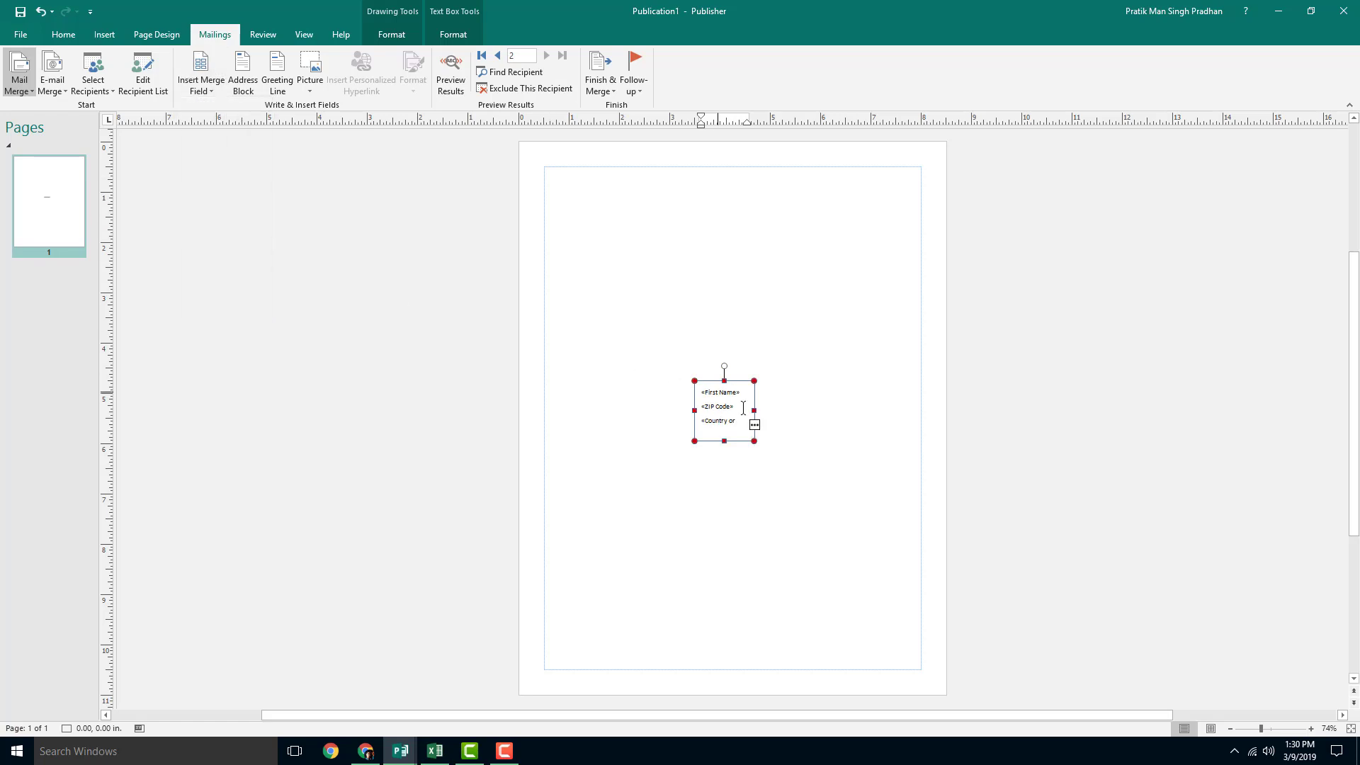
Step: Enlarge the merge-field text box toward the top so Country or Region fits
click(758, 421)
click(743, 413)
mouse_move(753, 411)
mouse_down()
mouse_move(797, 411)
mouse_move(711, 249)
mouse_up()
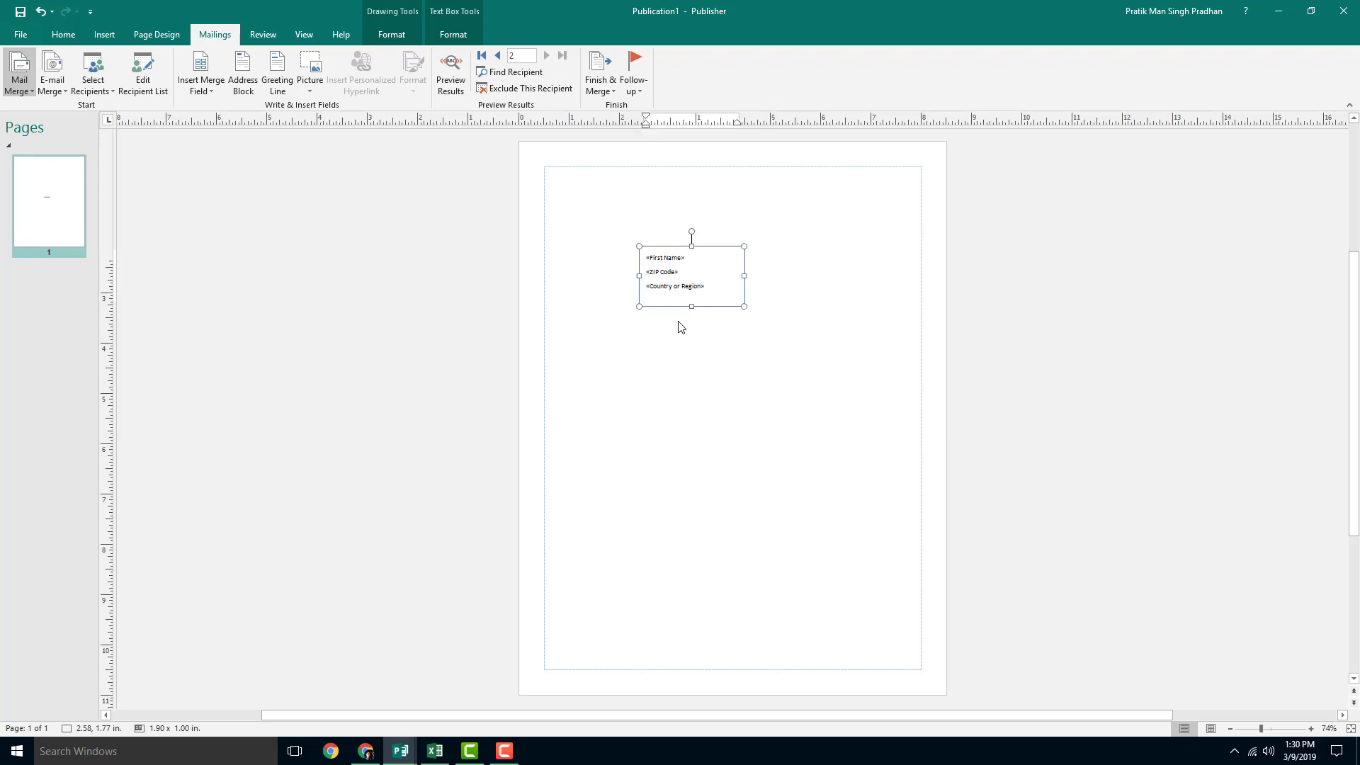
click(623, 345)
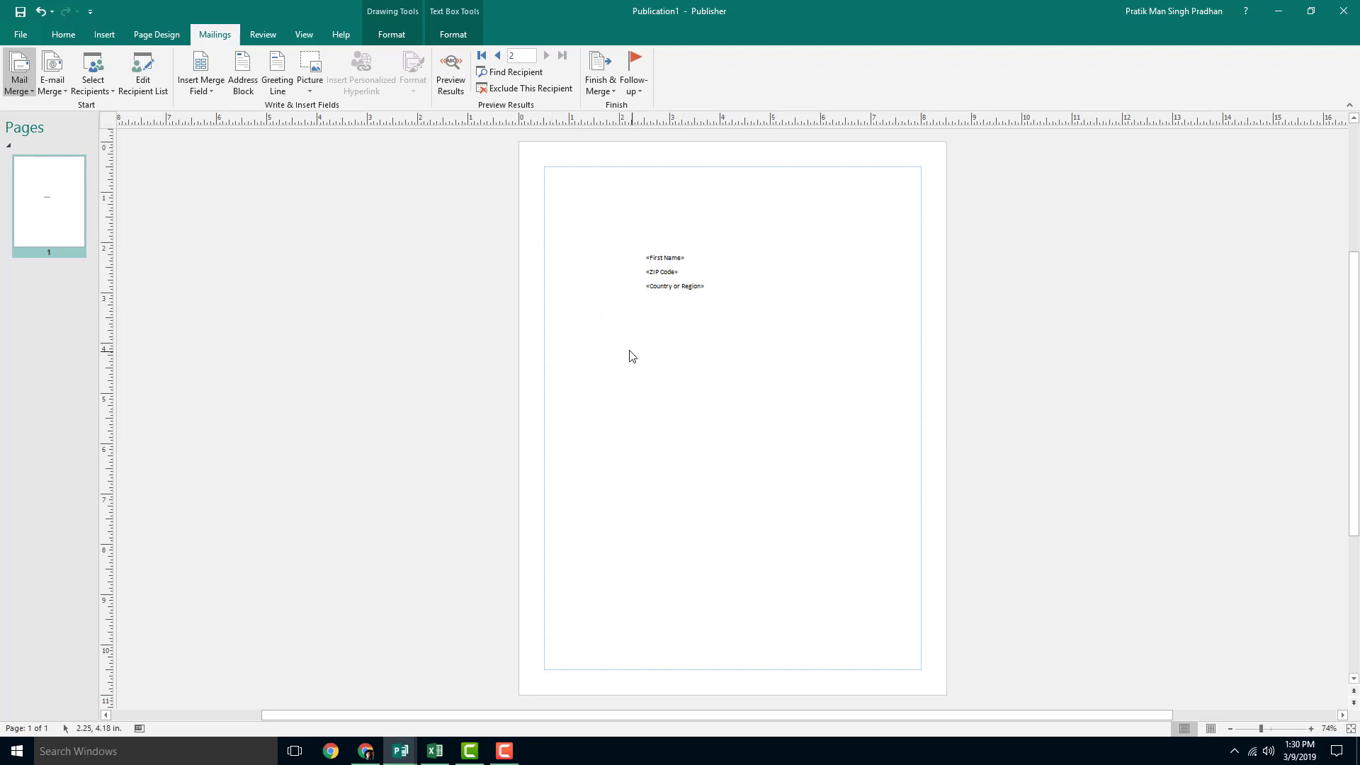
Step: Insert an Address Block using the joint first-names-and-surname recipient name format
click(244, 92)
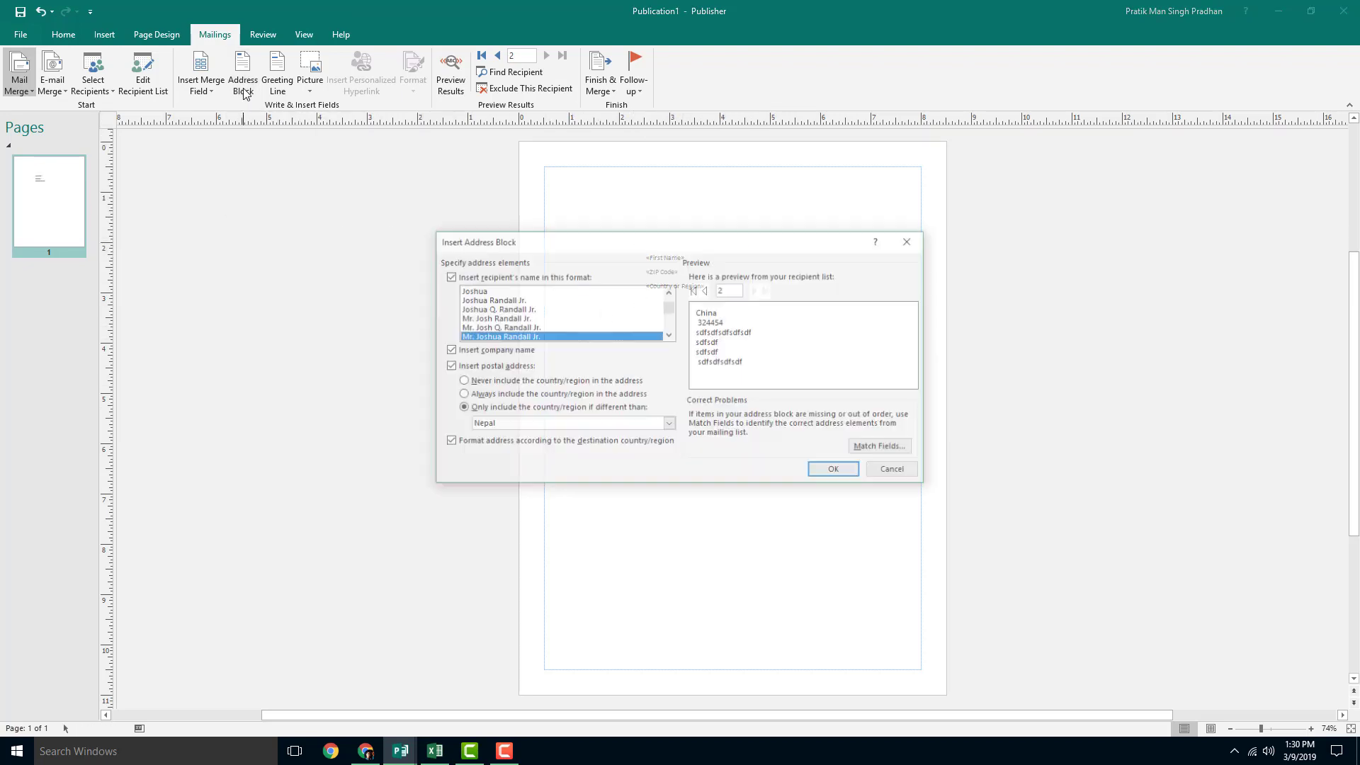
scroll(671, 332, down, 3)
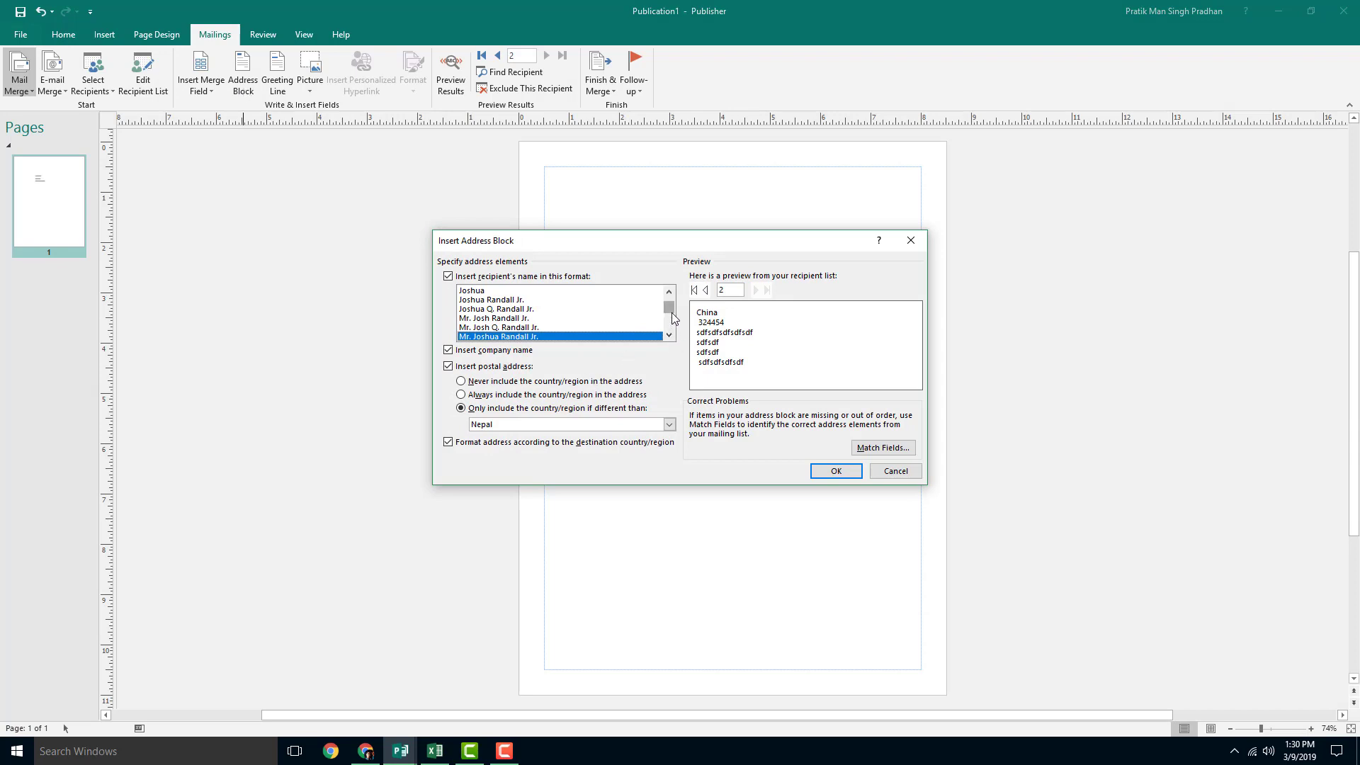
click(515, 300)
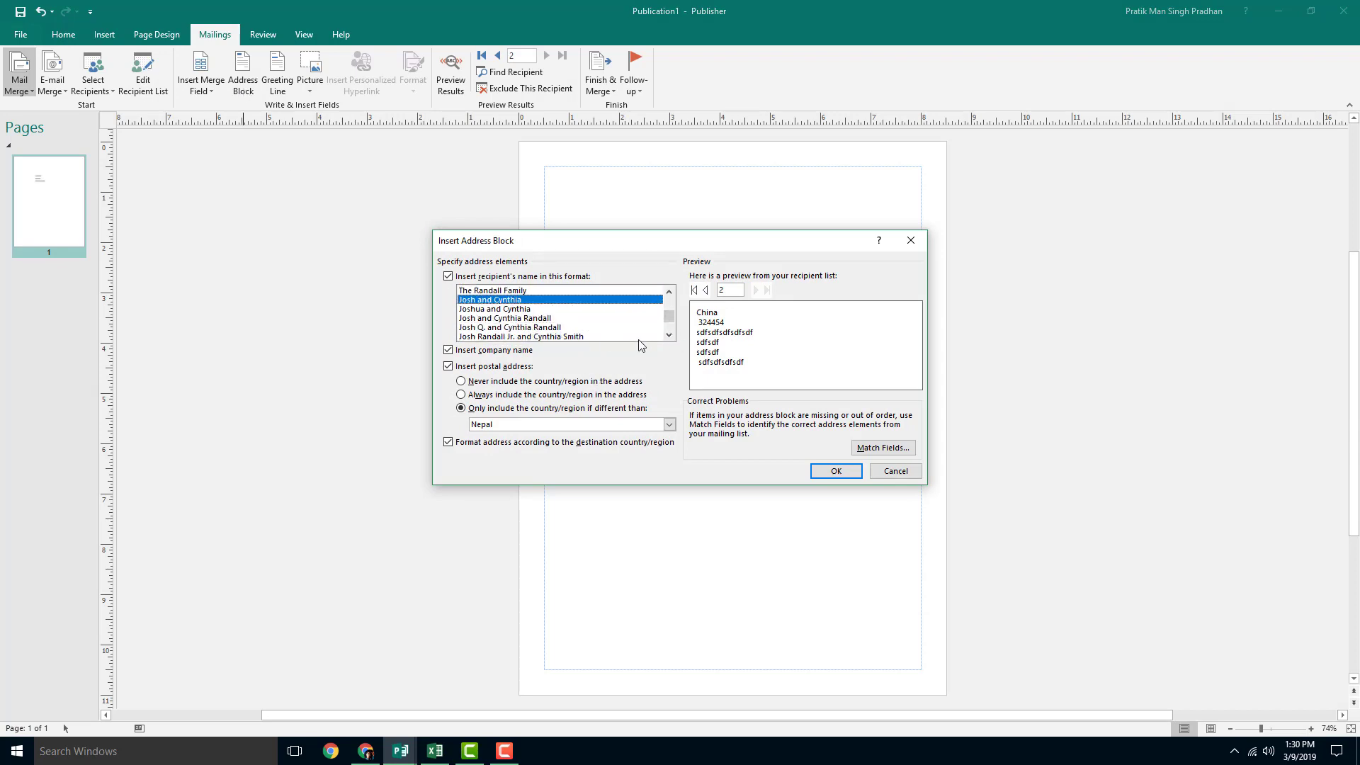
scroll(551, 327, up, 3)
scroll(488, 312, down, 3)
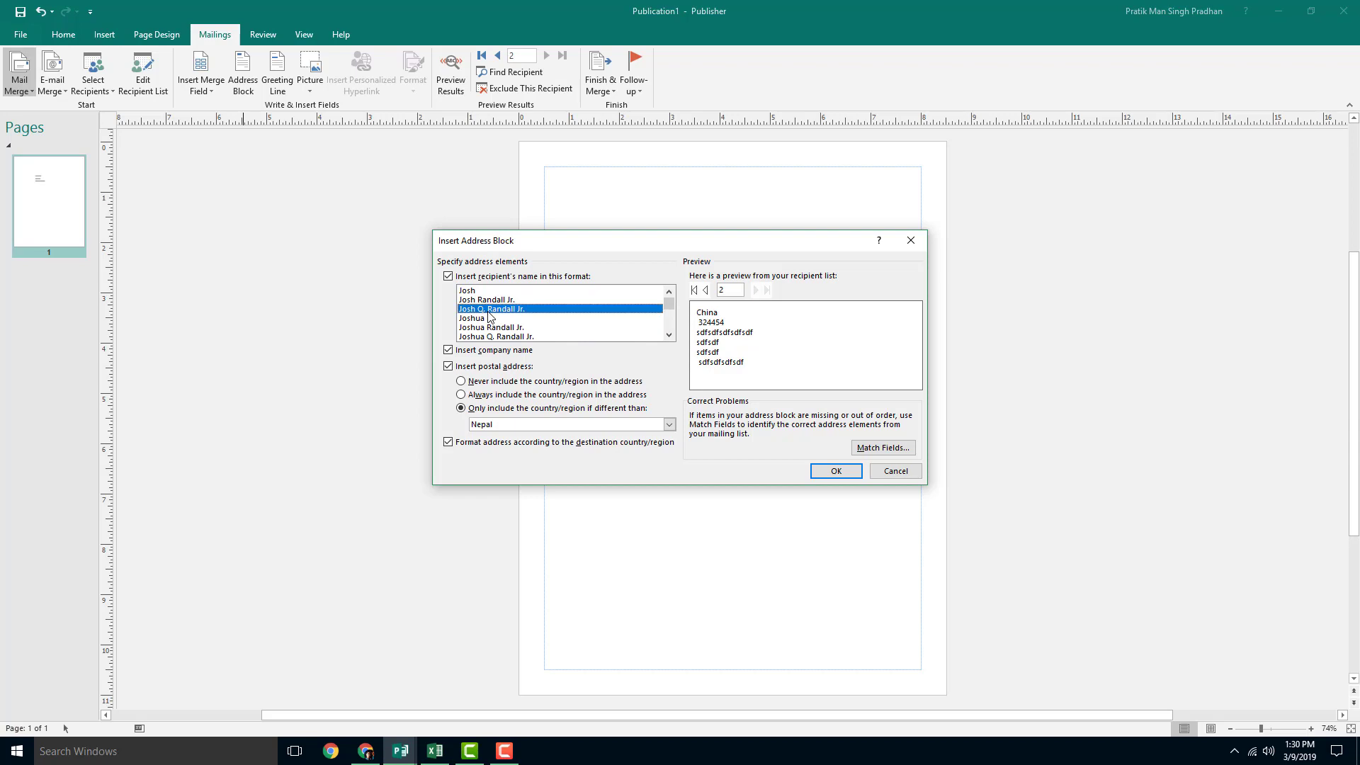
click(488, 310)
scroll(503, 330, down, 1)
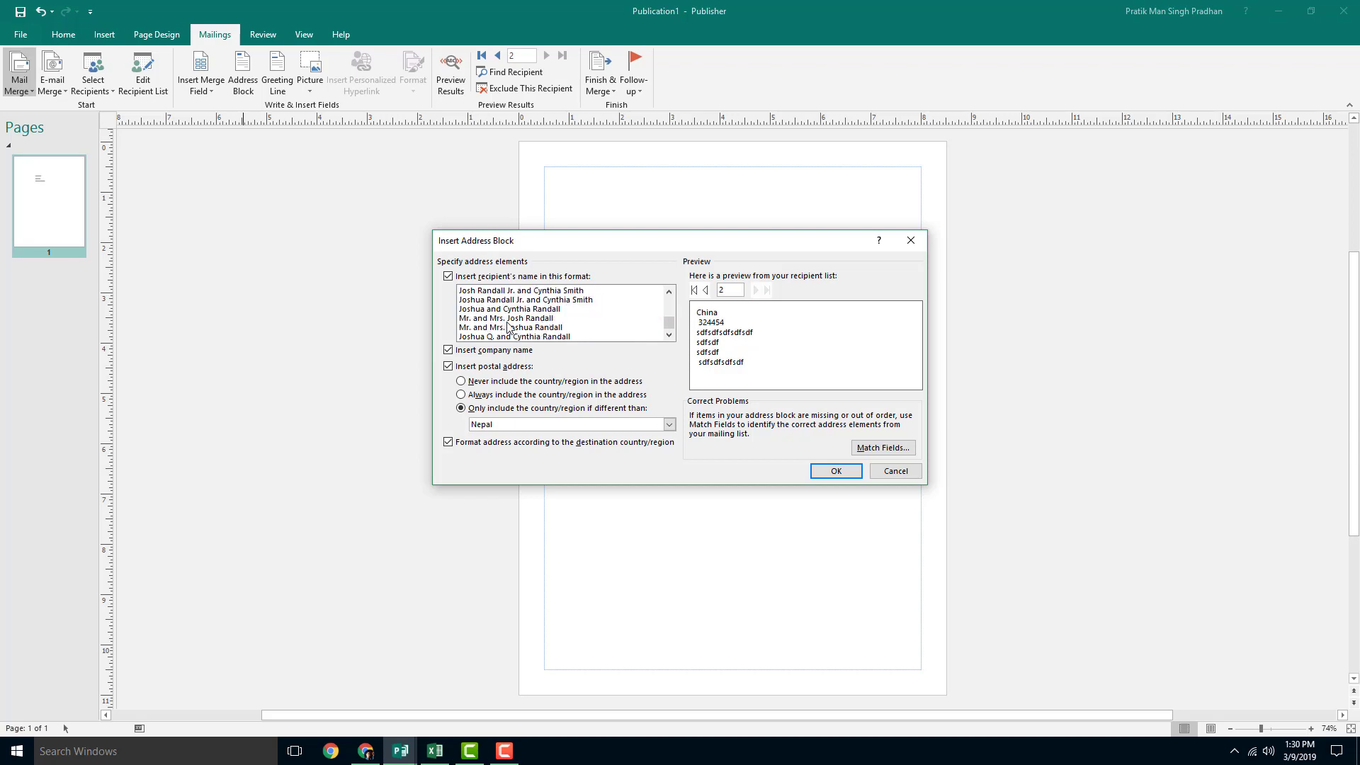
click(506, 319)
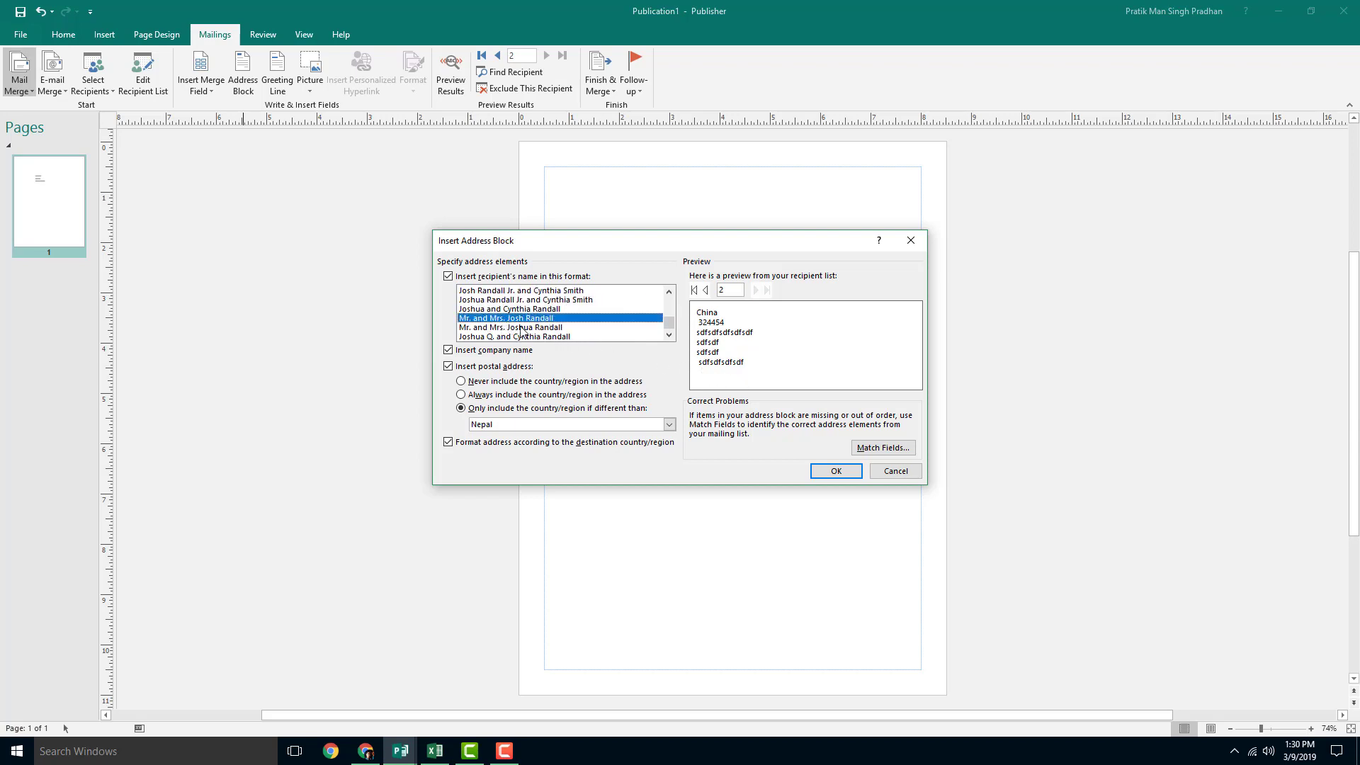
scroll(549, 317, up, 2)
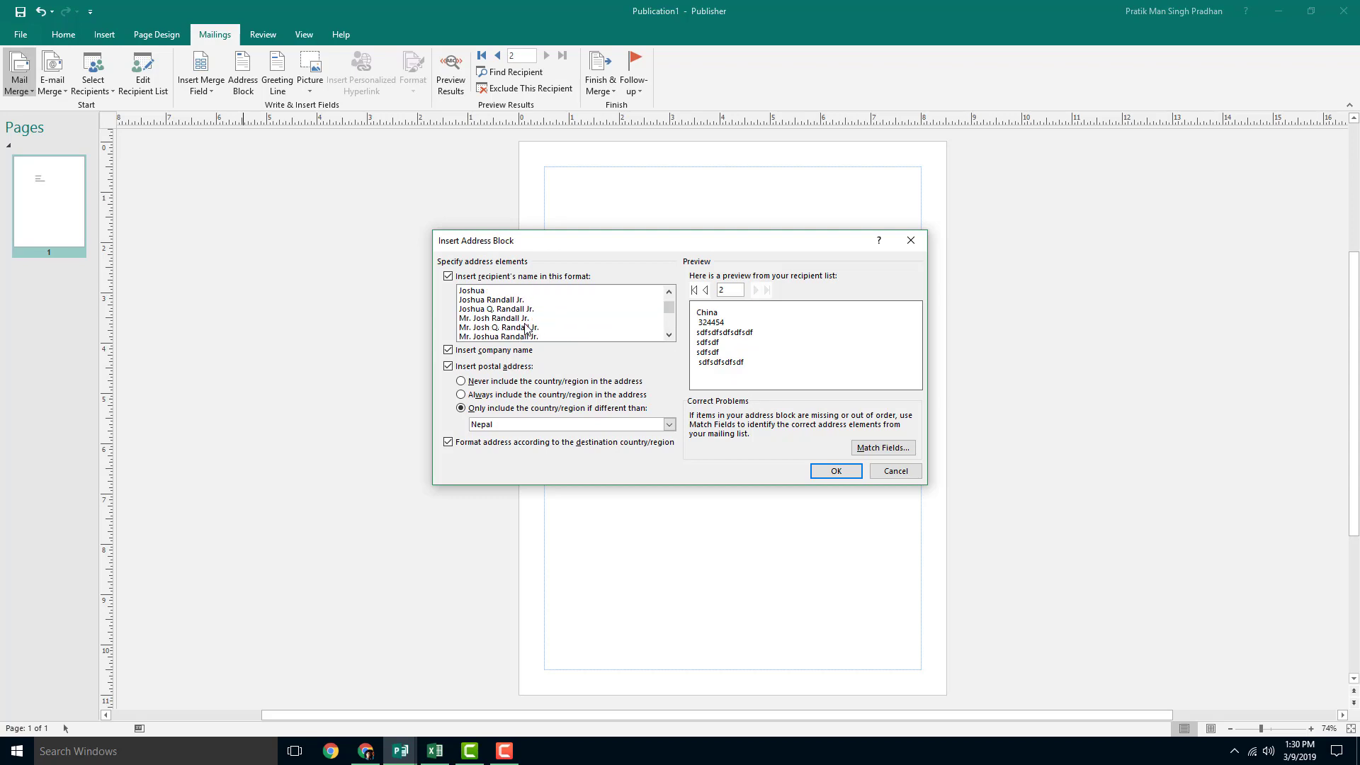
click(526, 327)
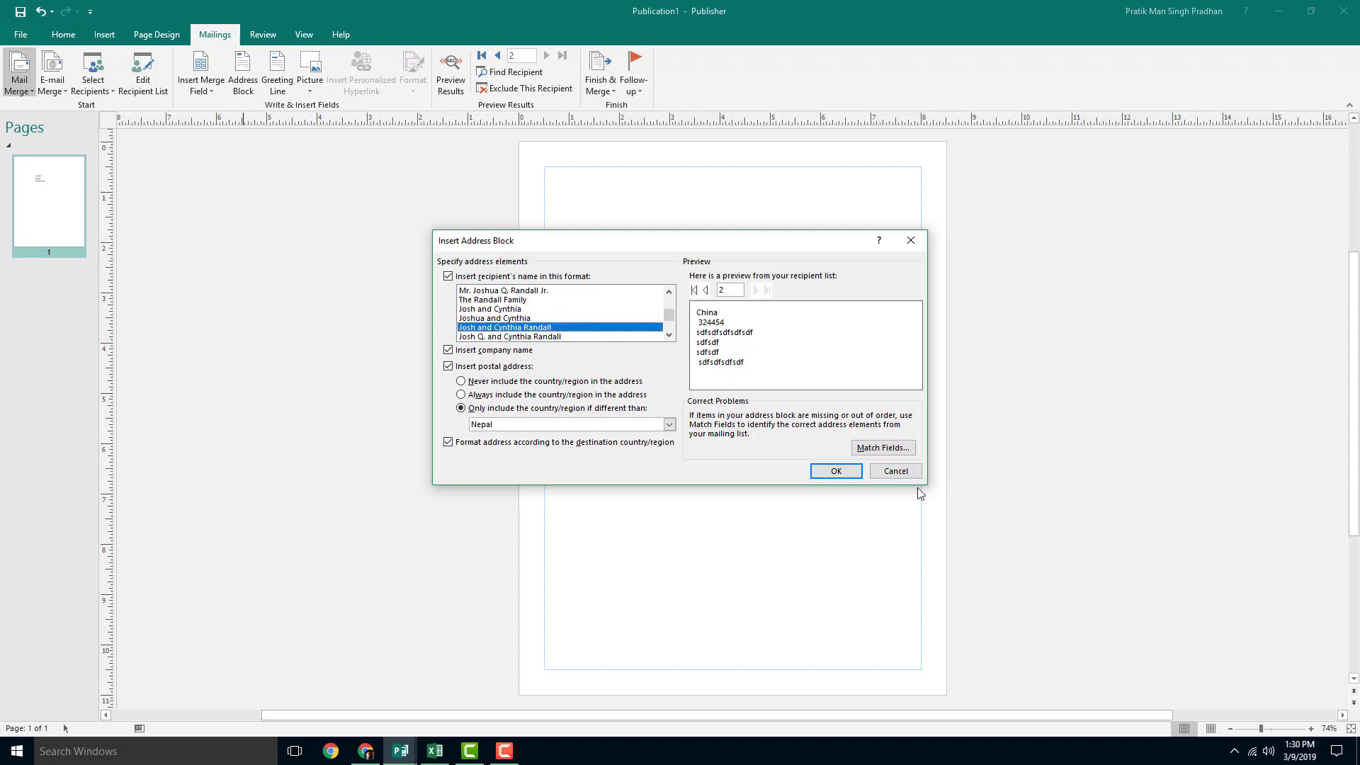
click(836, 471)
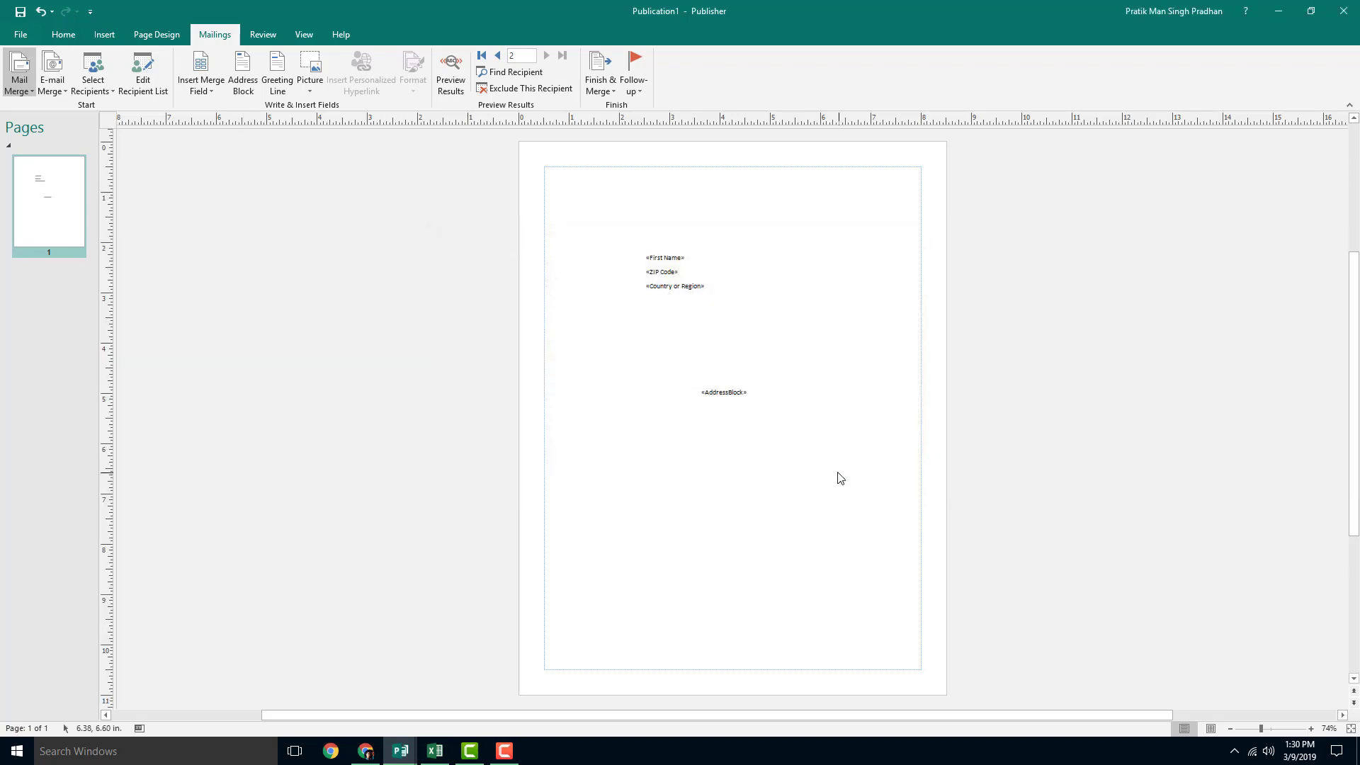
Step: Drag the AddressBlock box left to align beneath the merge-field text box
click(737, 387)
drag(736, 387, 682, 395)
click(804, 406)
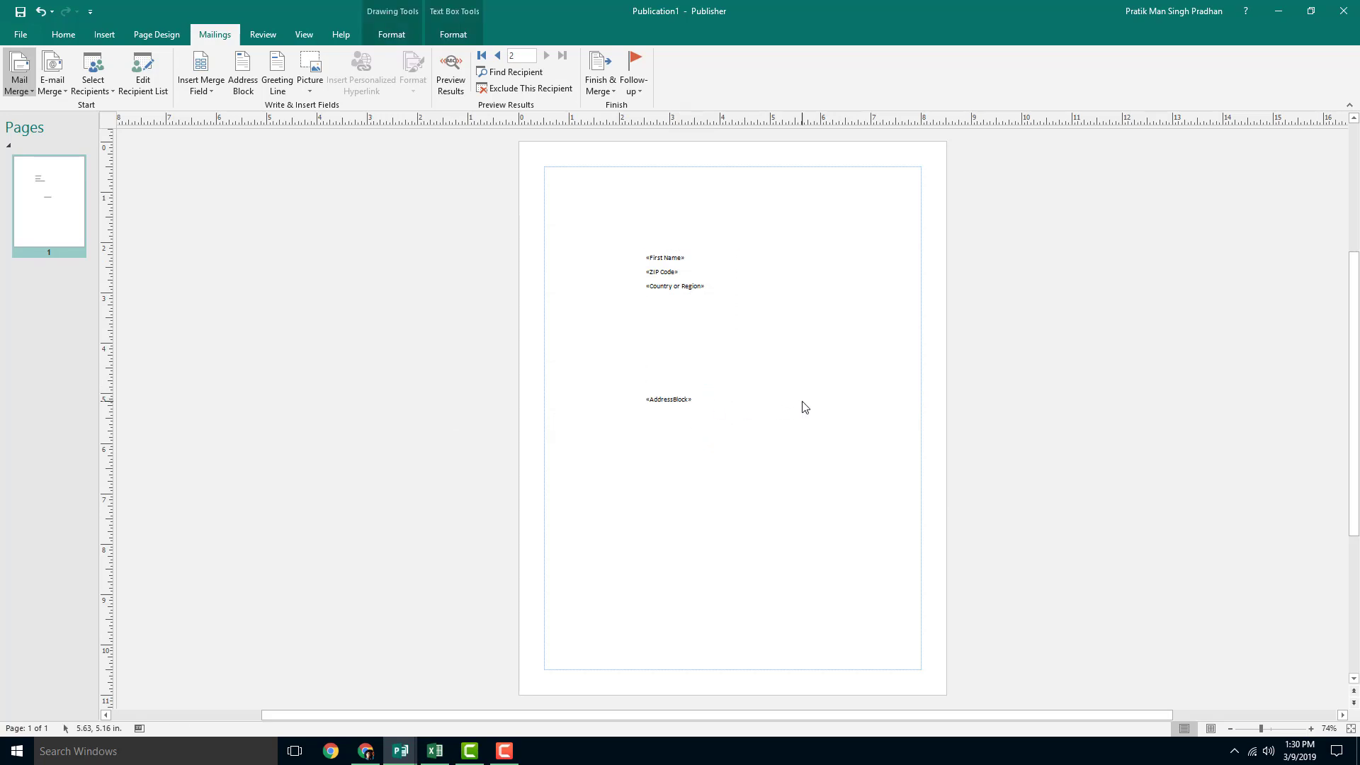